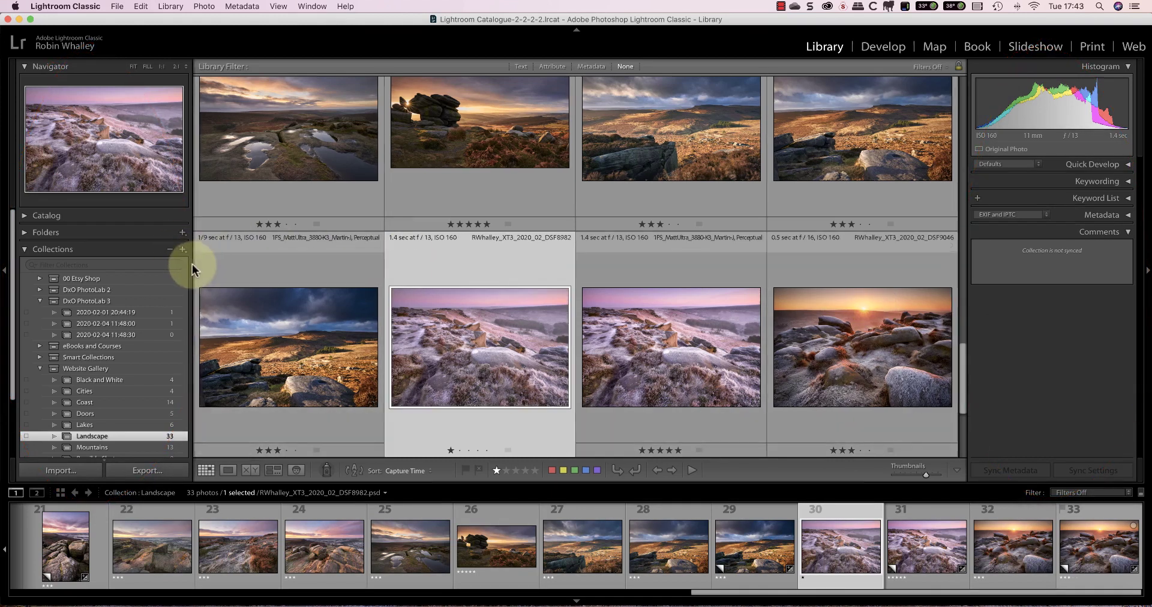
- Widen the left panel and make the filmstrip taller beside the Landscape photo grid
mouse_move(192, 264)
left_mouse_down()
mouse_move(271, 269)
mouse_move(149, 272)
mouse_move(183, 276)
left_mouse_up()
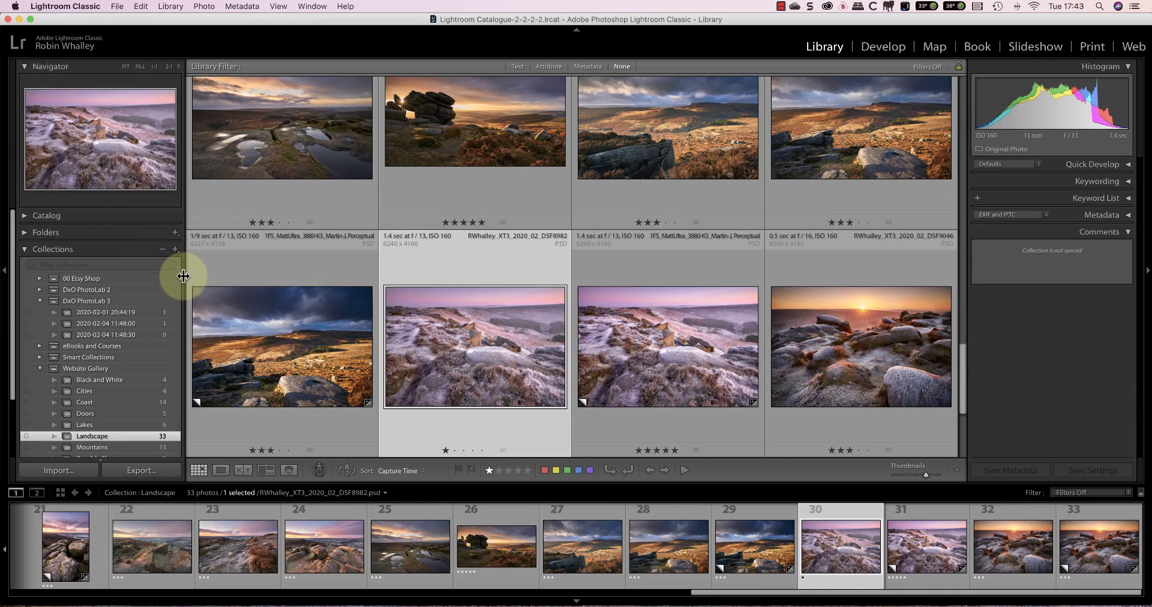
mouse_move(378, 482)
left_mouse_down()
mouse_move(379, 441)
mouse_move(378, 480)
left_mouse_up()
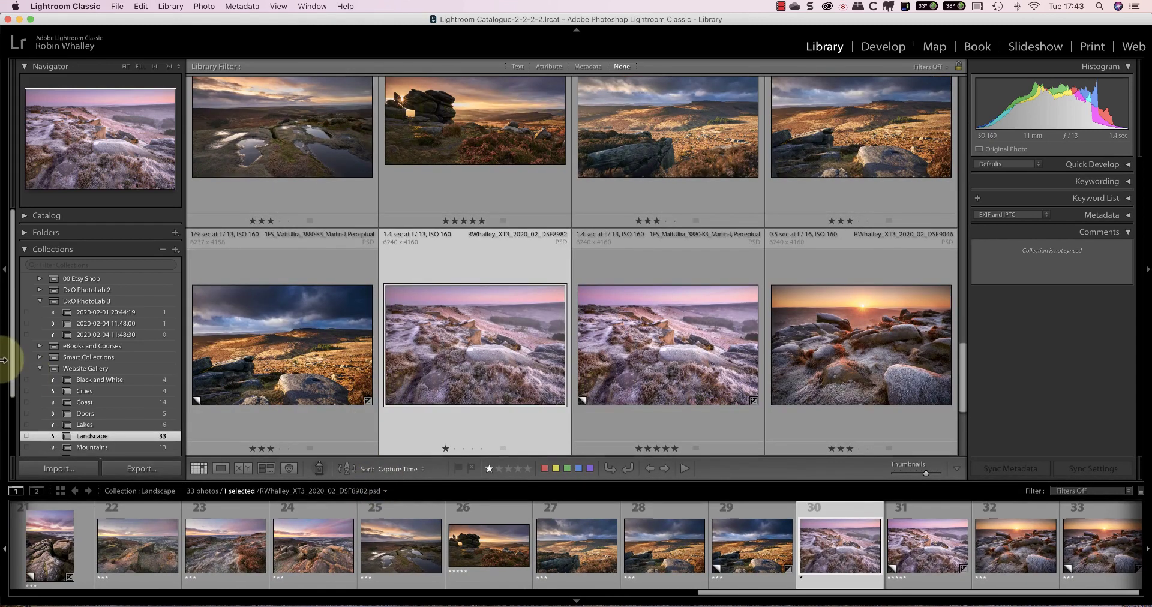
left_click(3, 275)
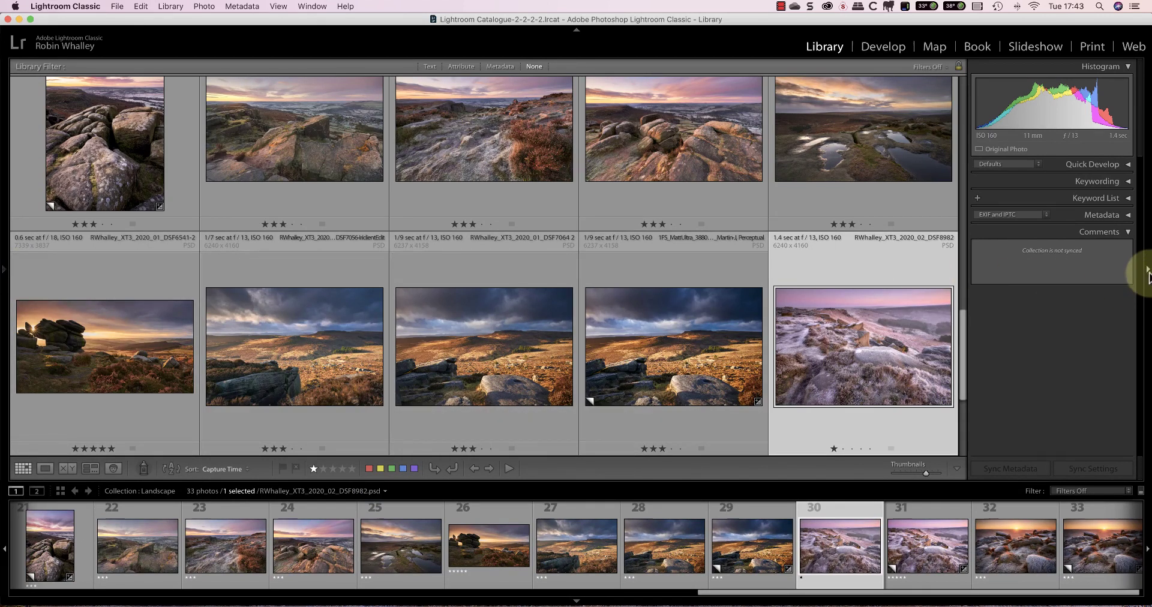
left_click(1147, 268)
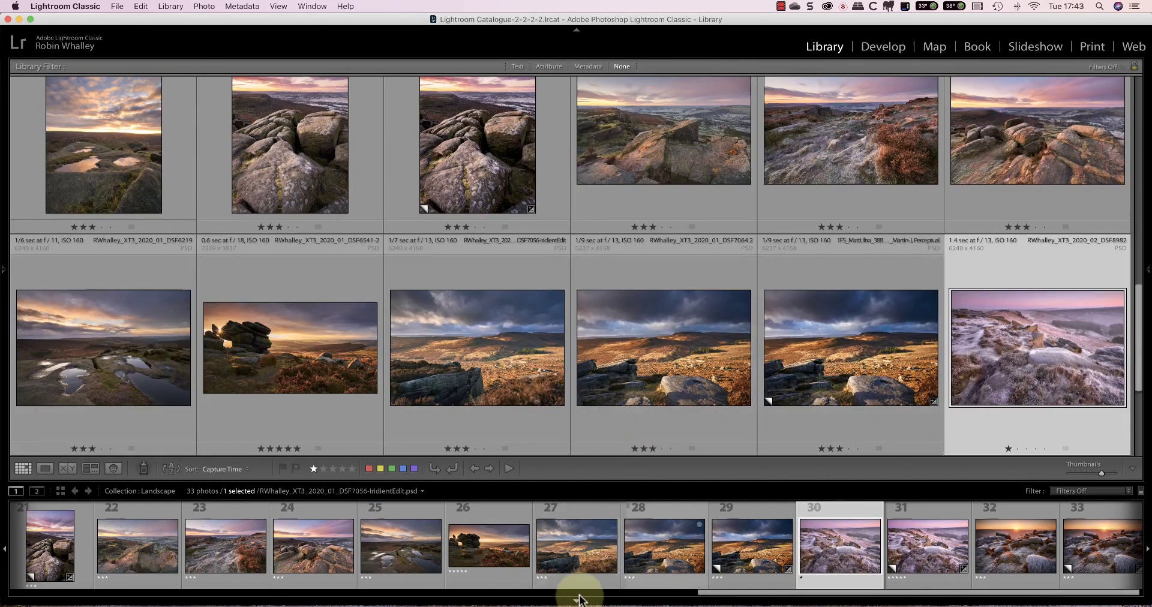
left_click(577, 600)
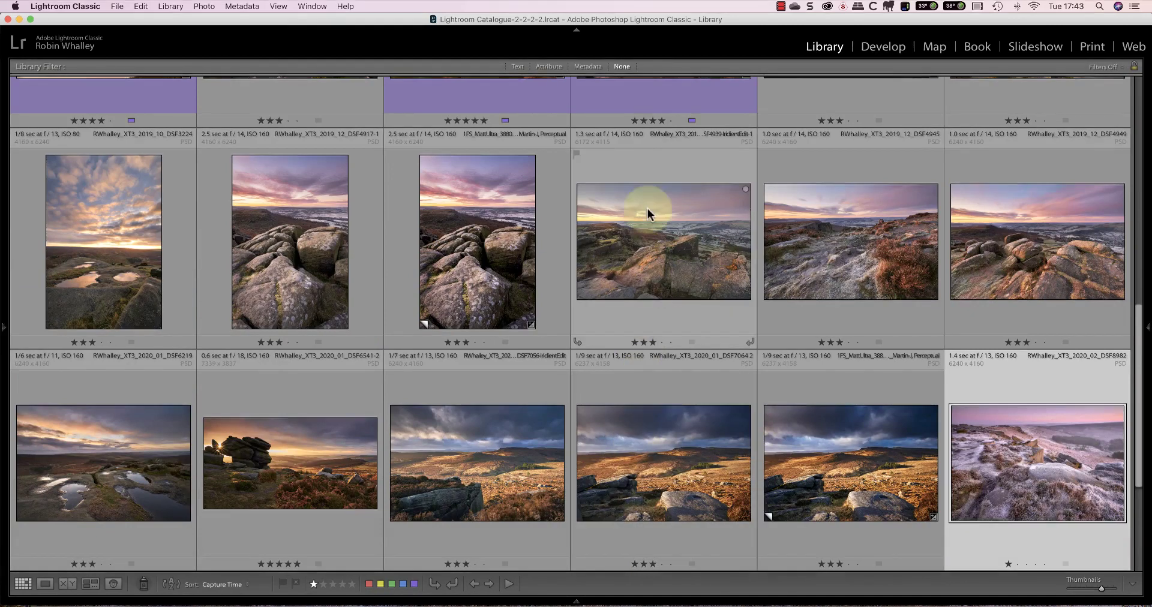
left_click(577, 29)
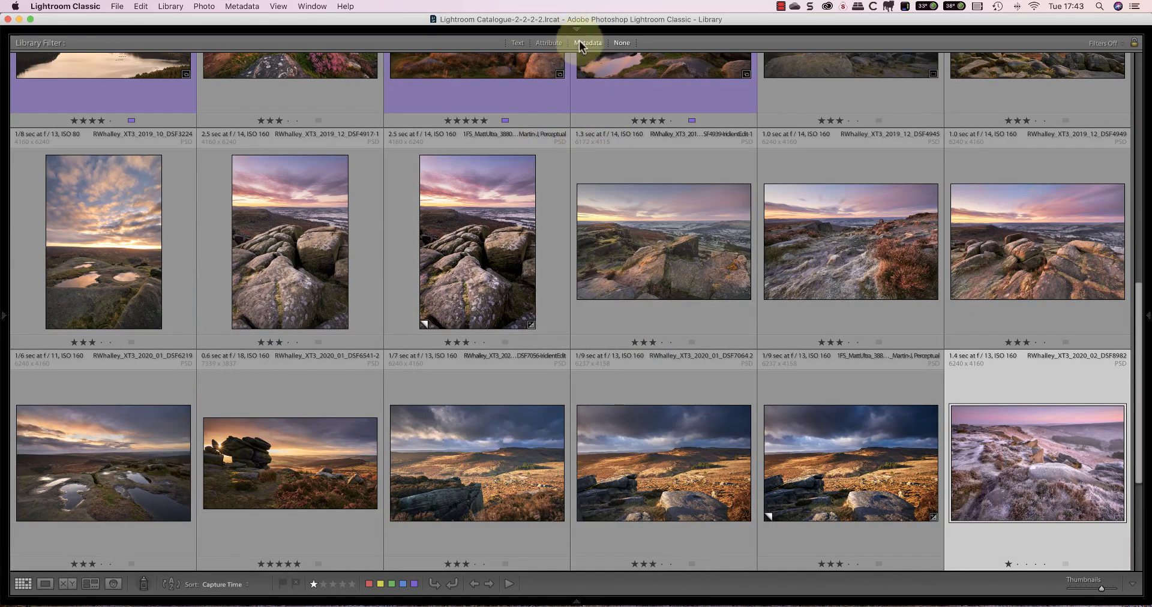
left_click(577, 29)
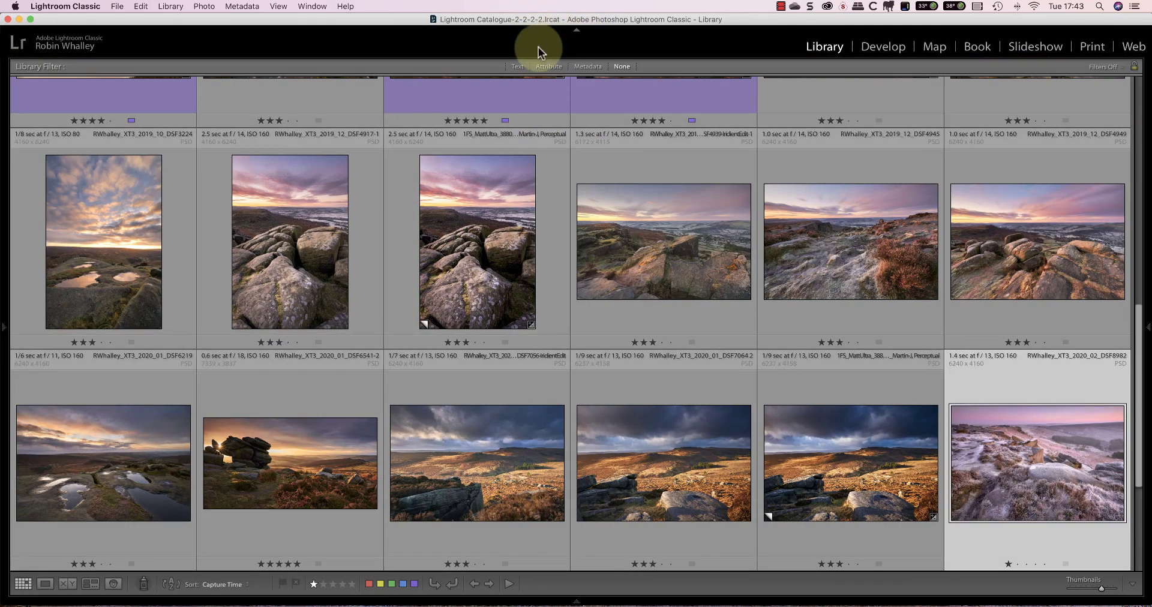
mouse_move(5, 324)
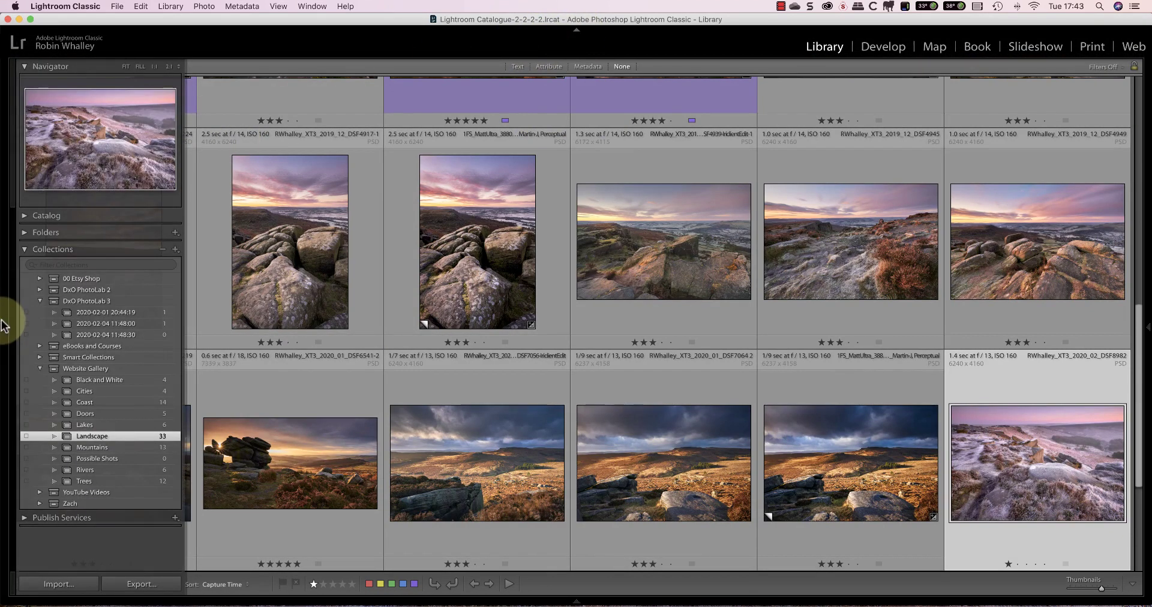
scroll(77, 324, "up", 1)
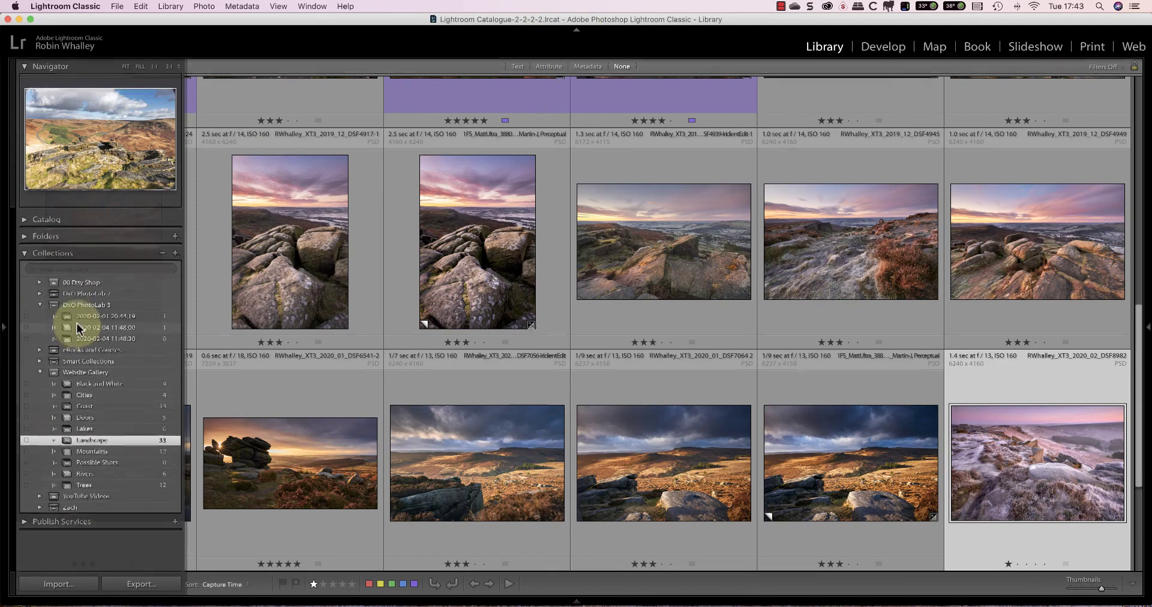
scroll(77, 324, "down", 1)
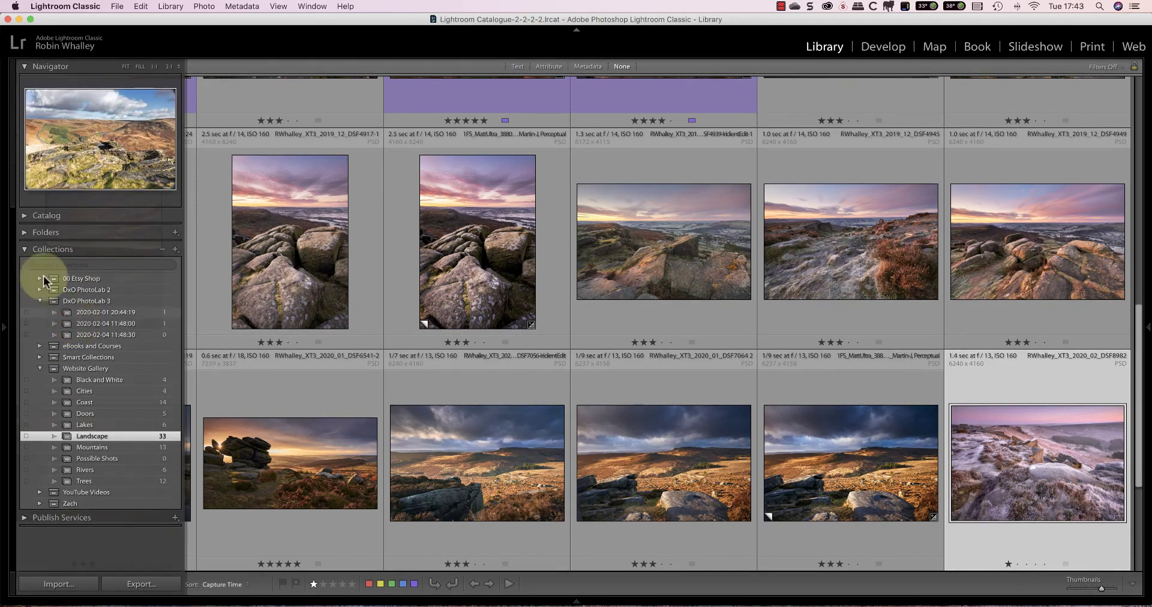
left_click(25, 218)
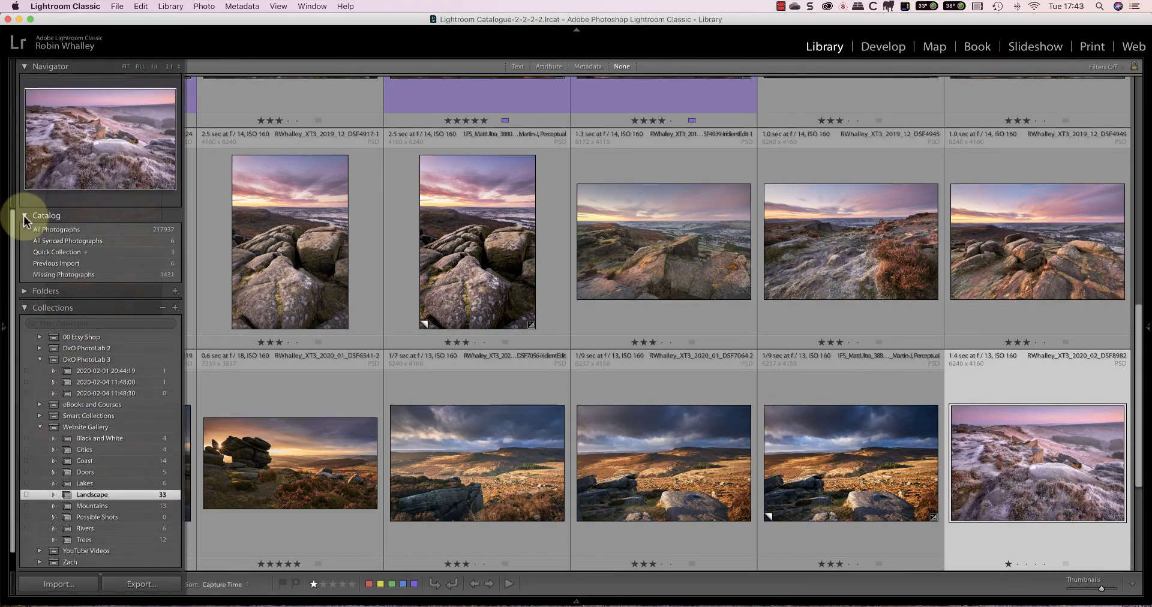
left_click(25, 218)
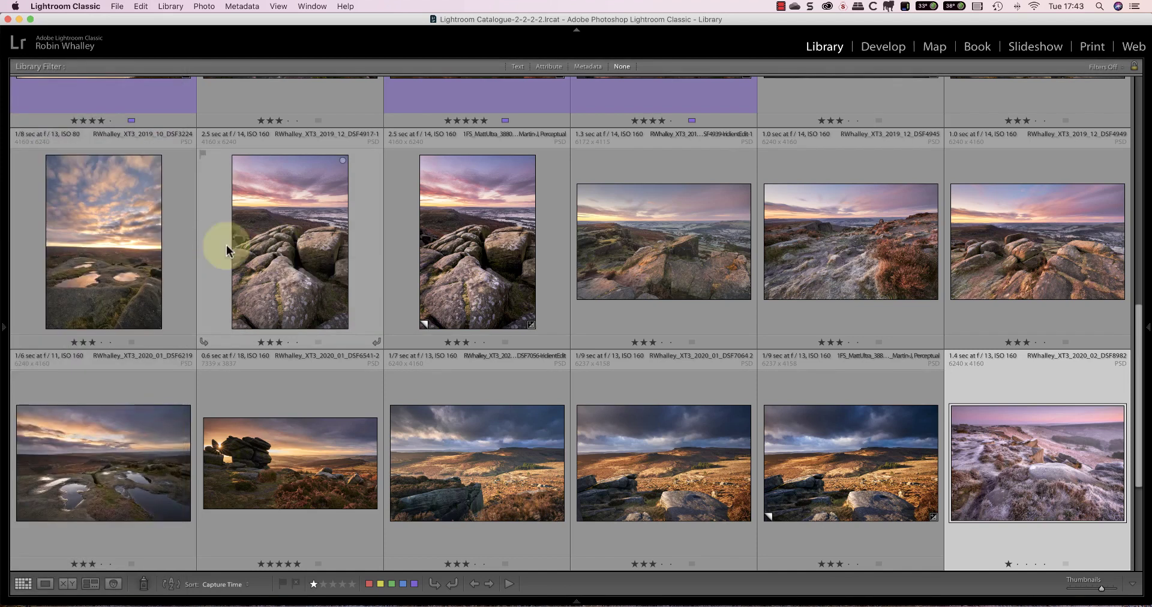
left_click(5, 324)
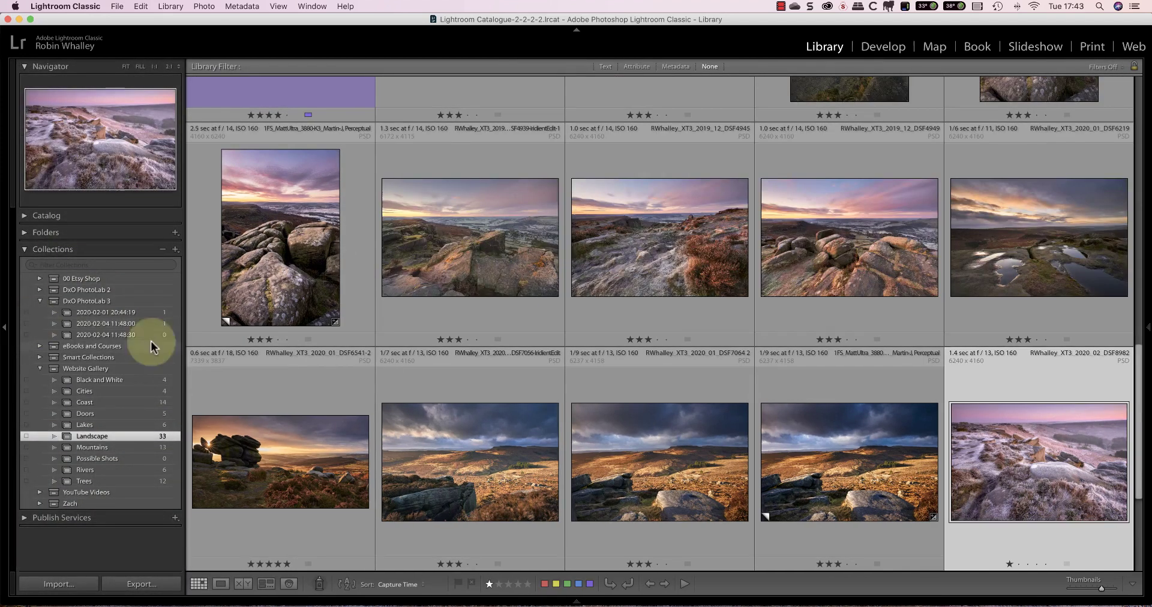
left_click(575, 602)
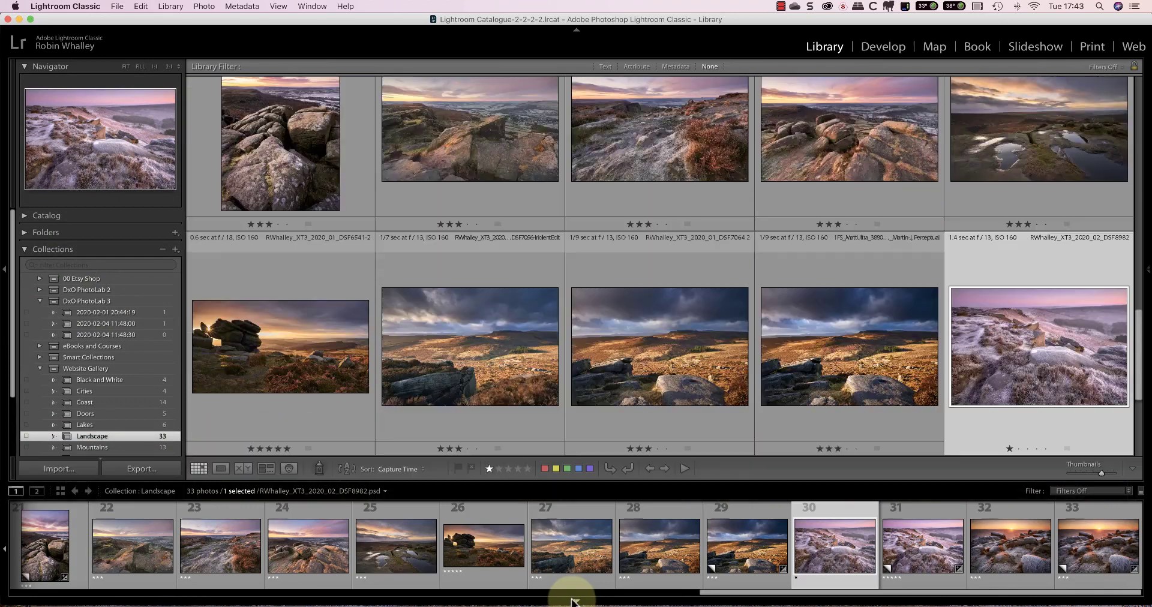
left_click(1145, 270)
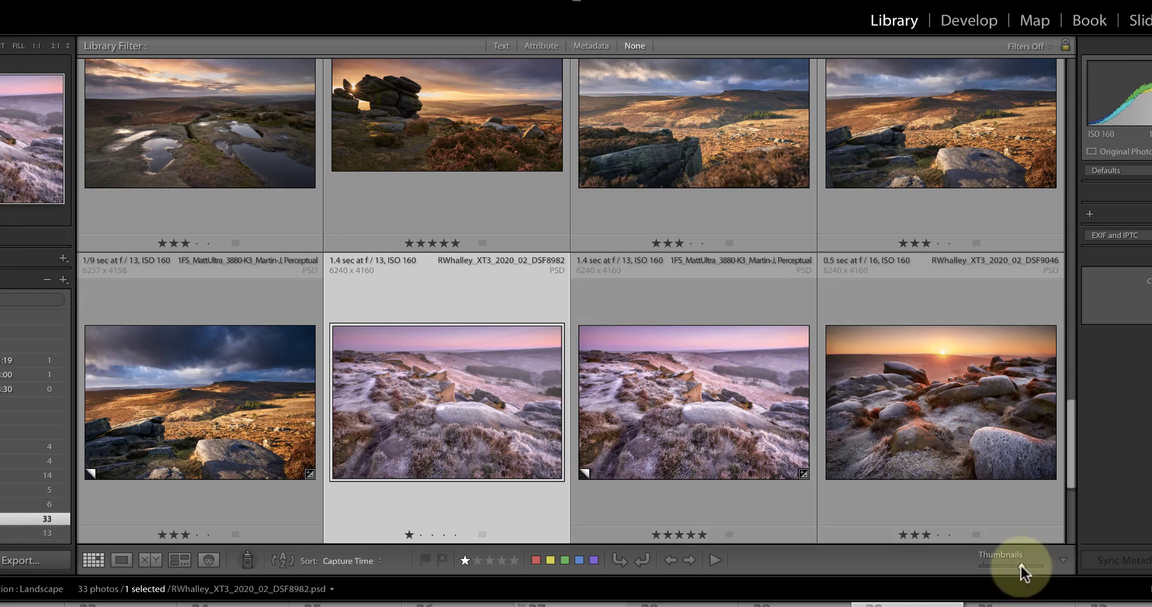
- Show the frosty moorland photo alone in Loupe view with a resized grid overlay
mouse_move(1020, 566)
left_mouse_down()
mouse_move(1010, 566)
mouse_move(1023, 566)
left_mouse_up()
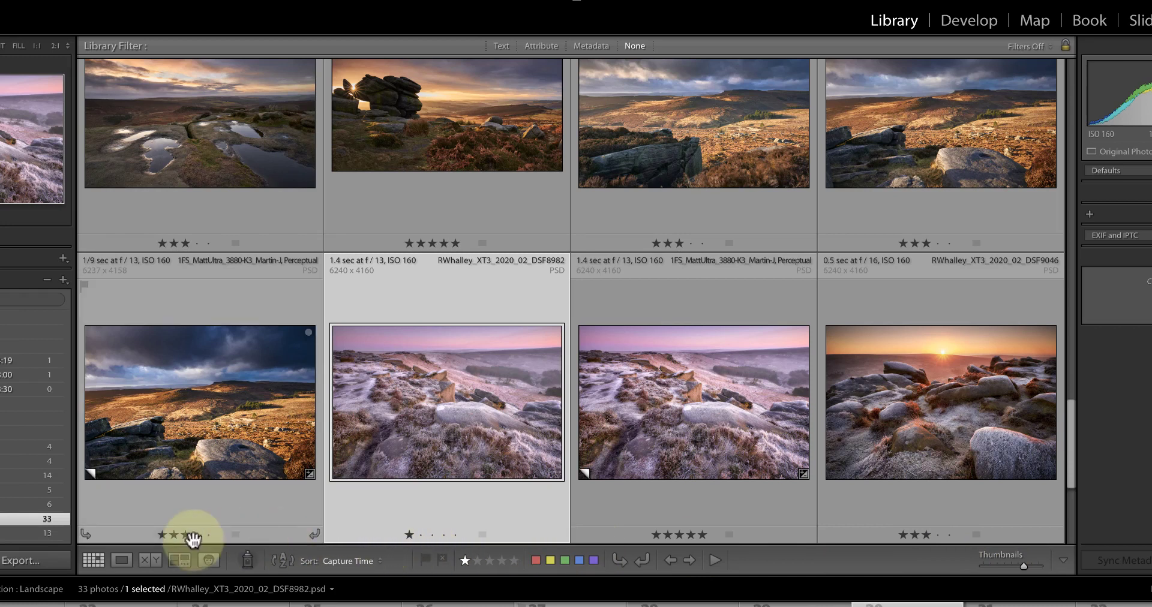
left_click(122, 559)
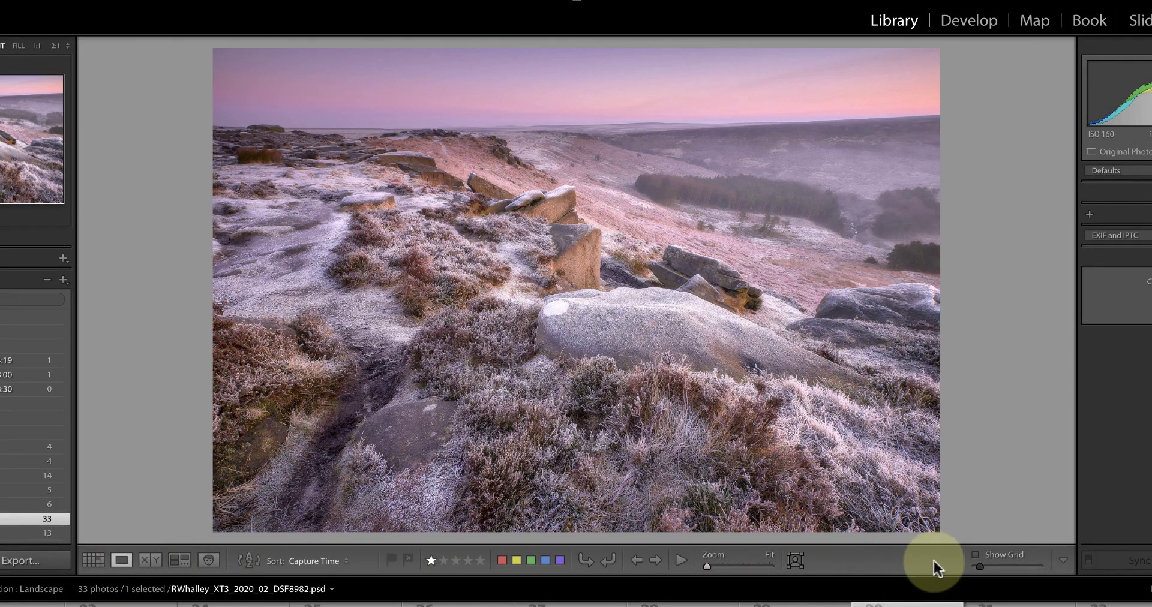
left_click(974, 554)
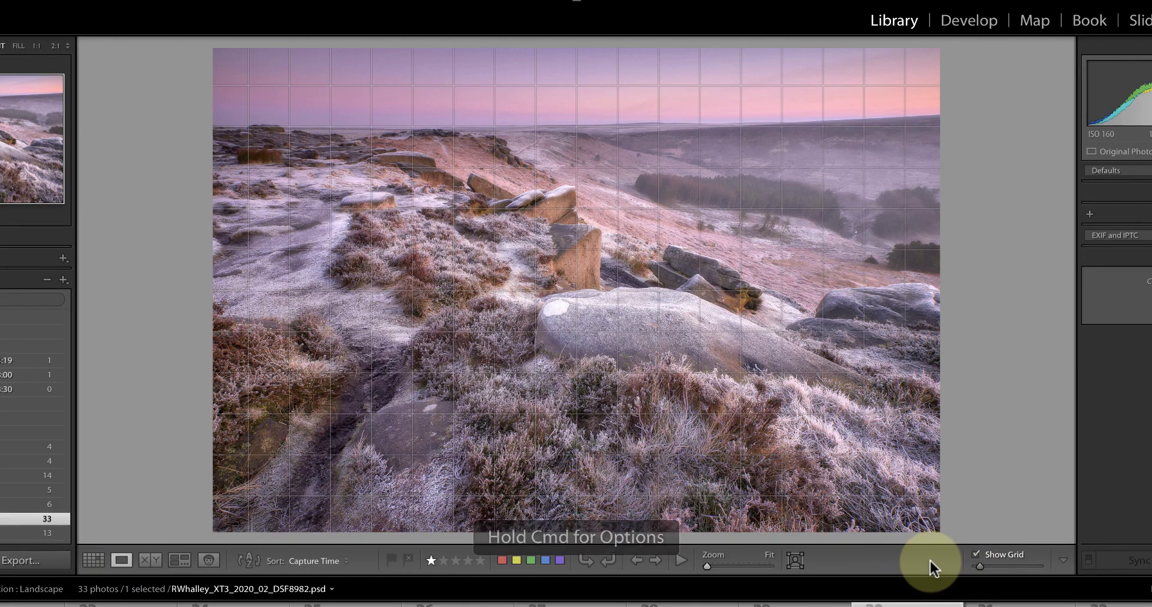
left_click_drag(980, 565, 980, 567)
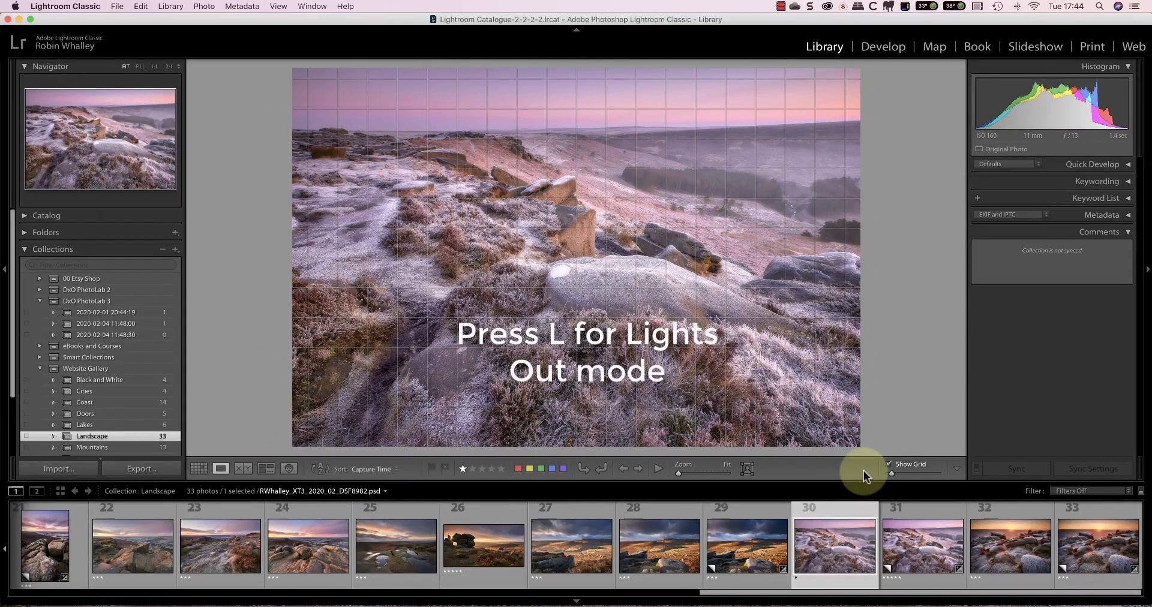
key("l")
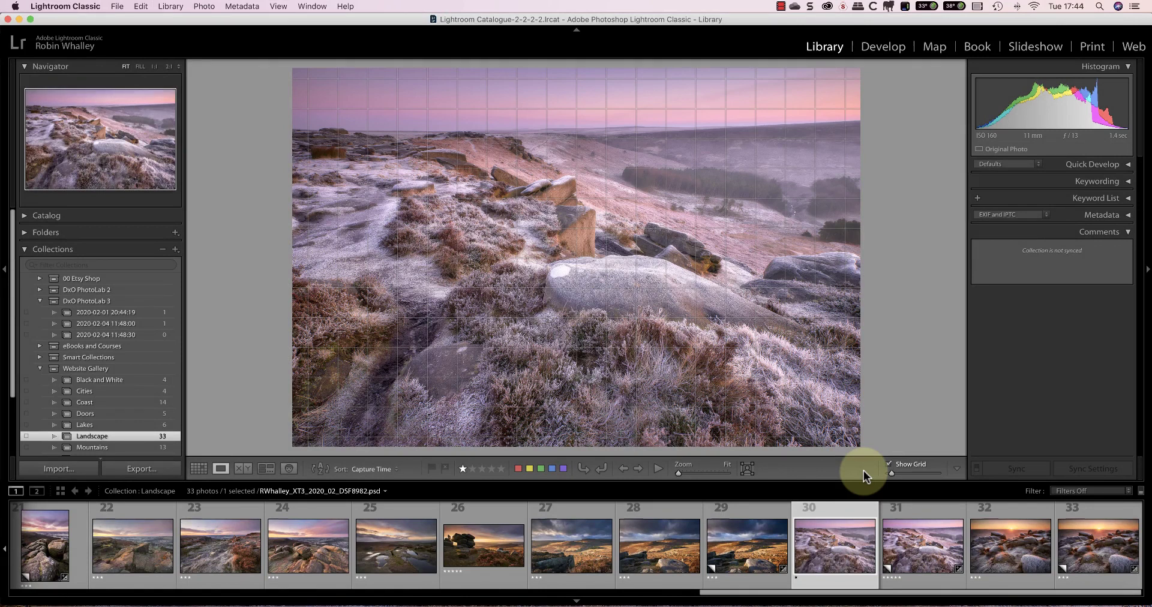
- Set the Lights Out dim level to 50% in Interface preferences, then preview dimmed and black modes
left_click(77, 7)
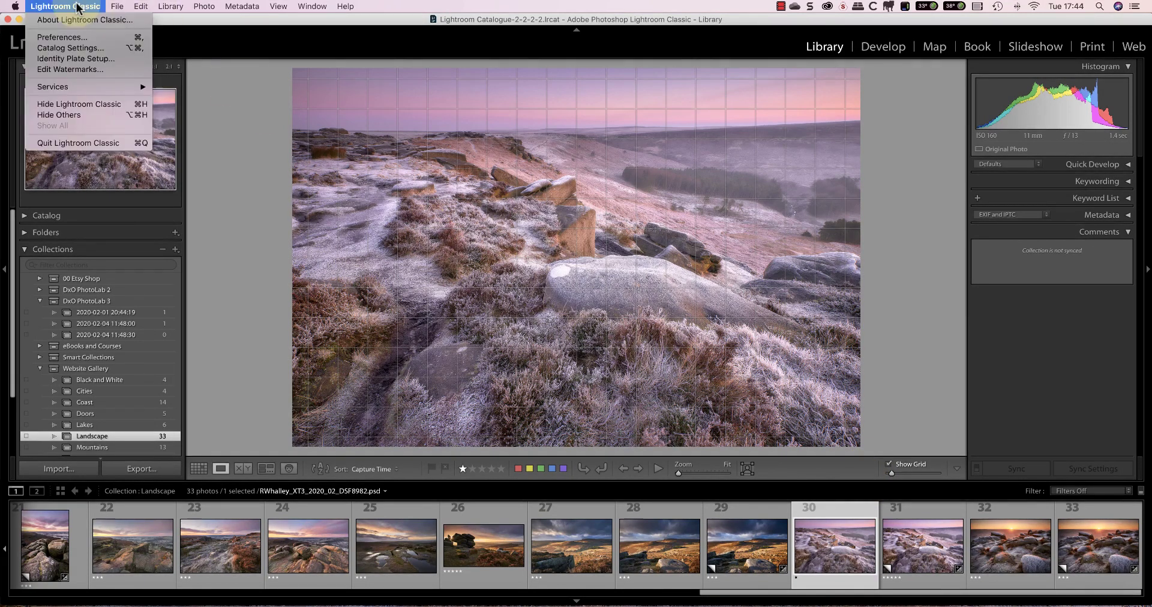
left_click(72, 38)
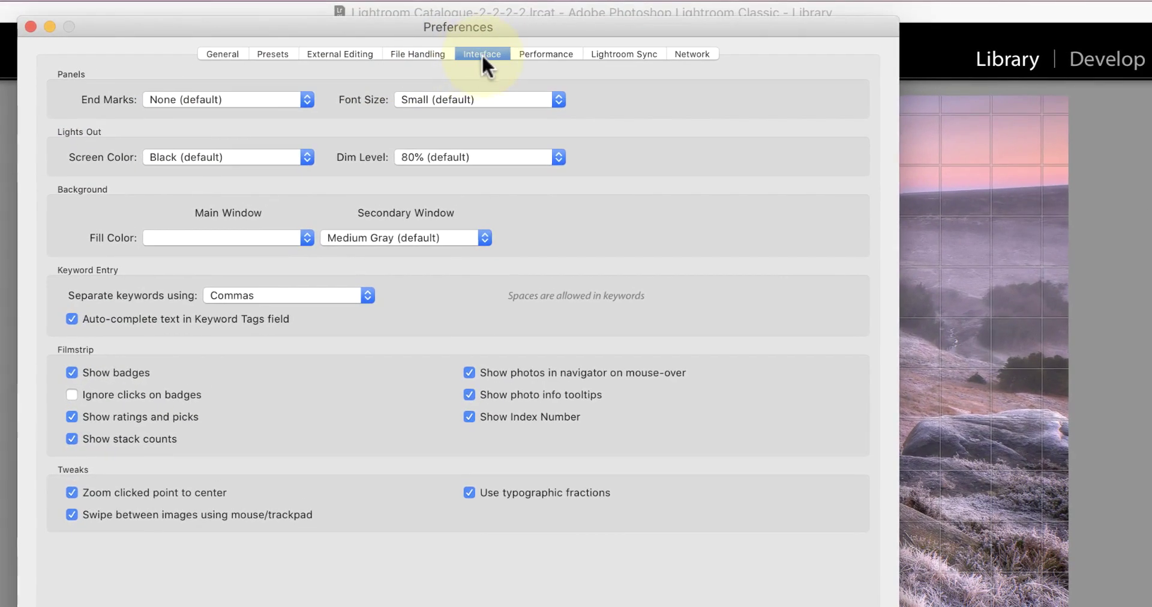
left_click(558, 158)
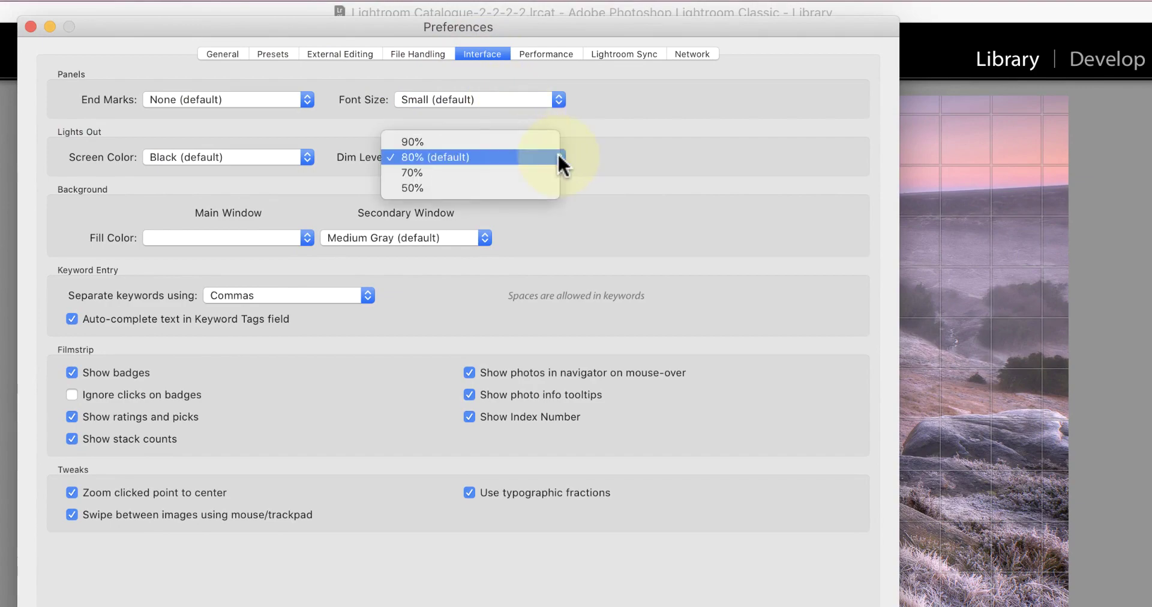
left_click(471, 186)
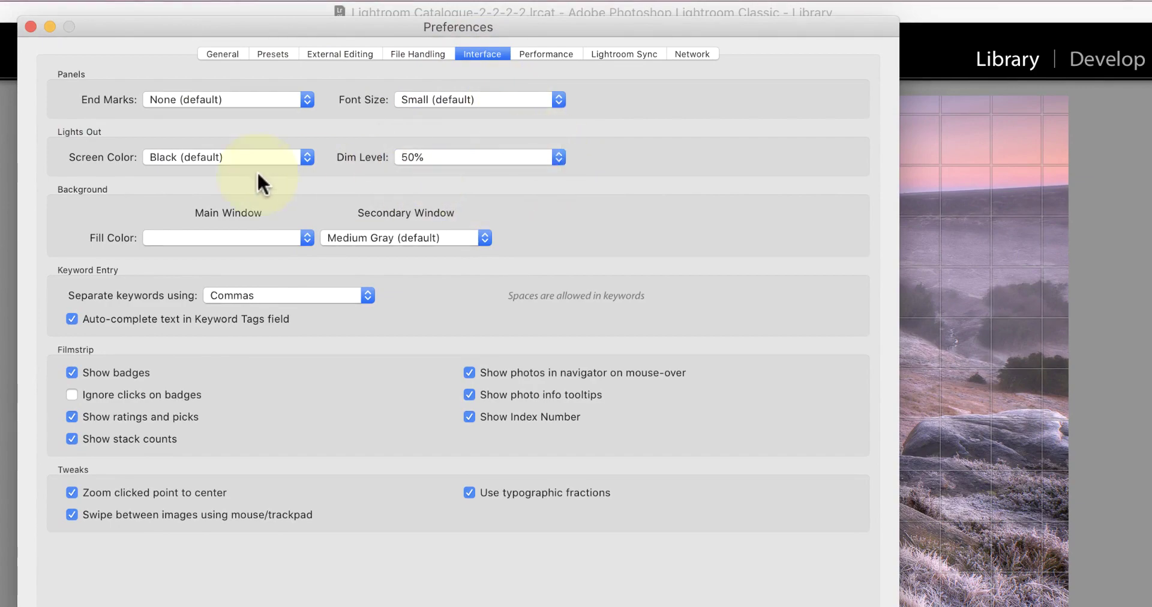
key("Escape")
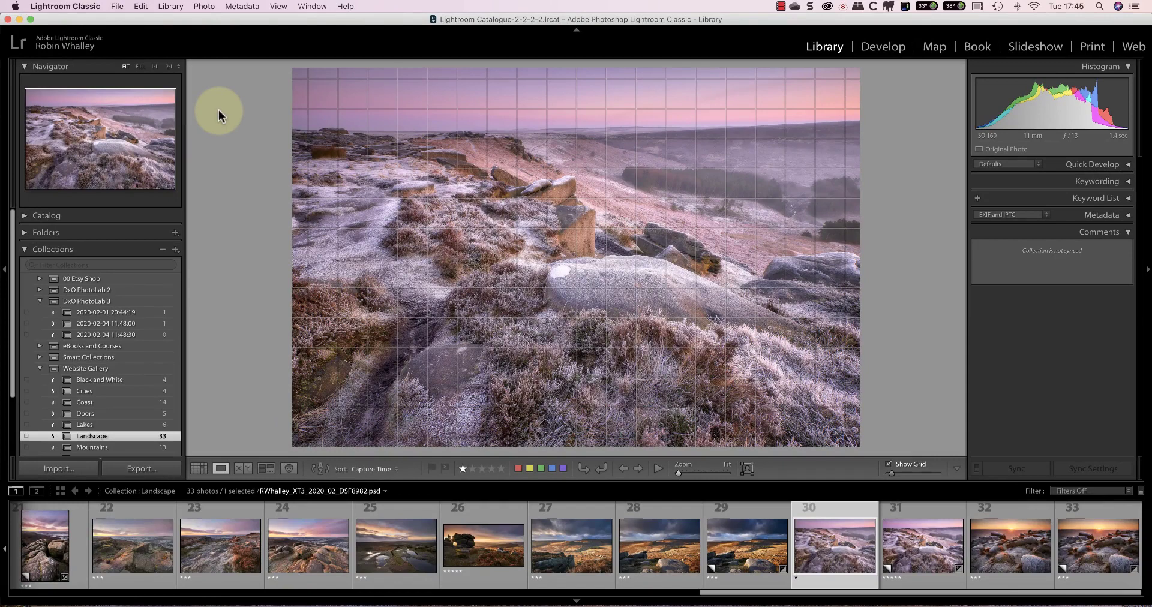
key("l")
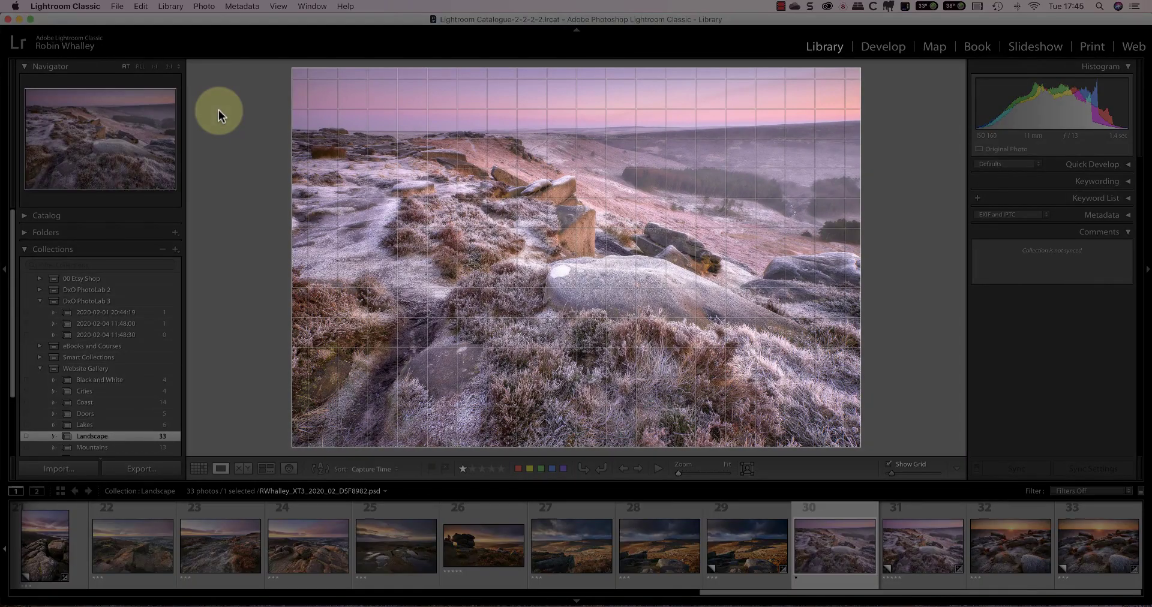
key("l")
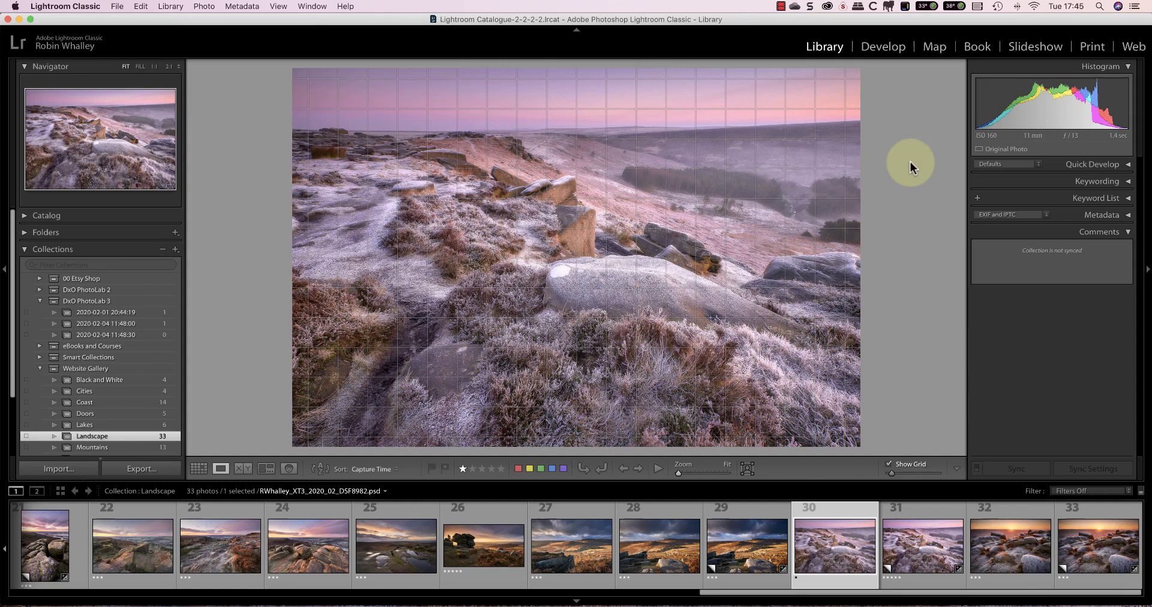
- Make the Loupe background white, visit Develop, and return to the Library Grid view
right_click(909, 161)
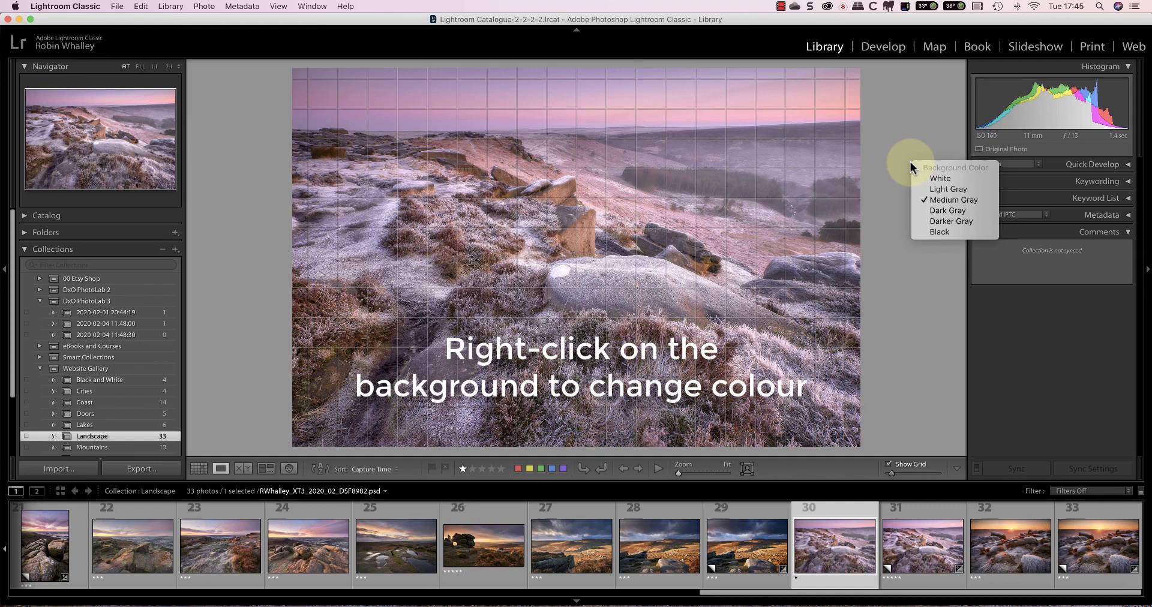
left_click(934, 178)
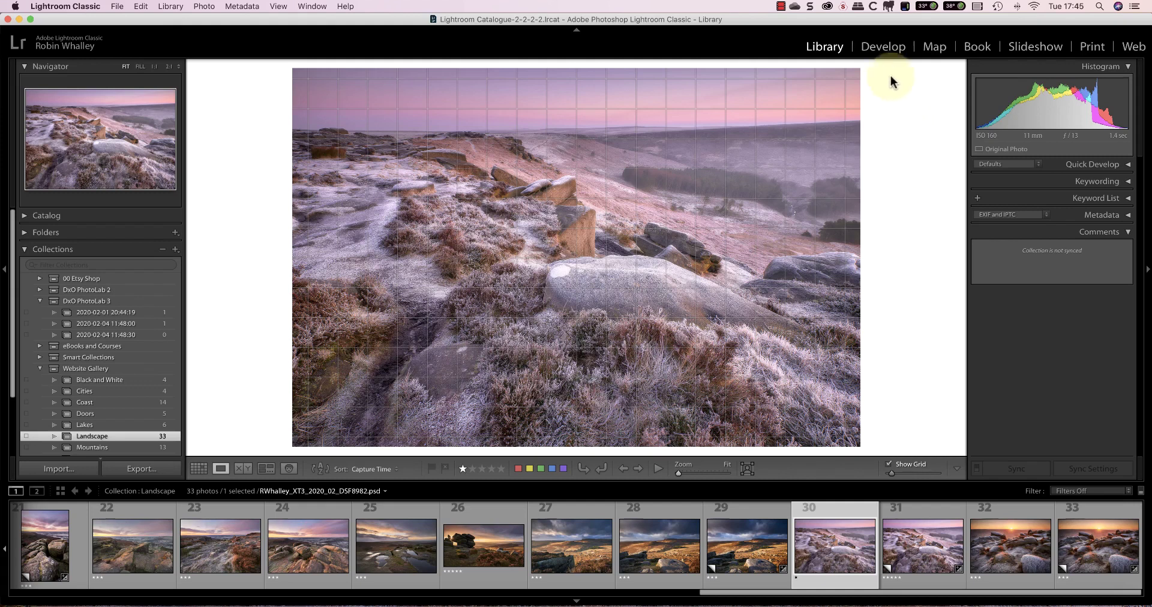
left_click(882, 46)
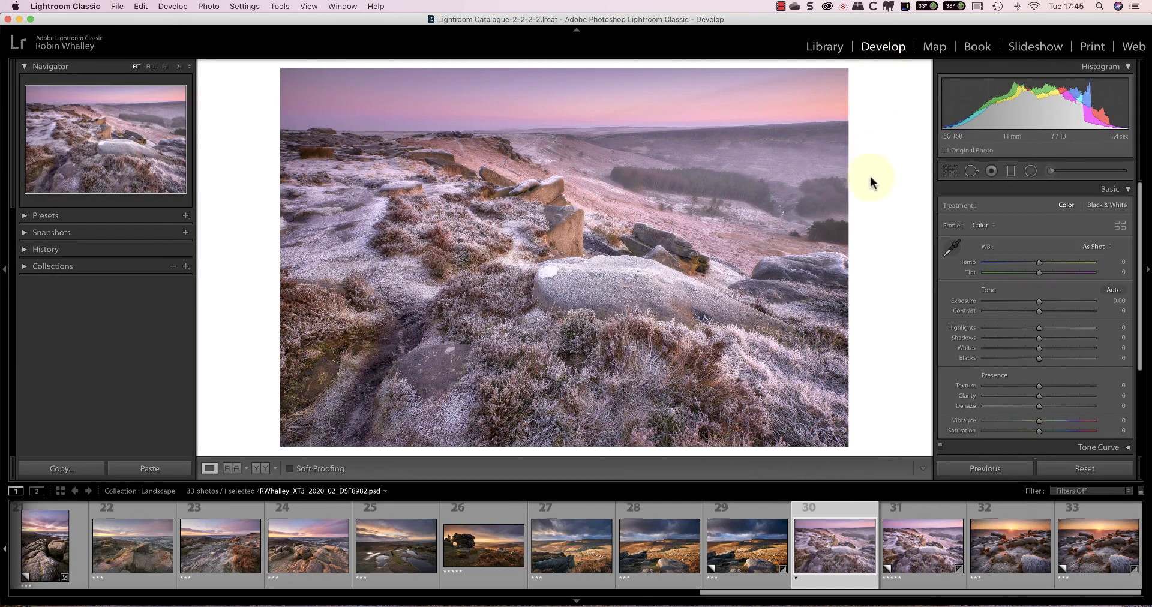
left_click(817, 45)
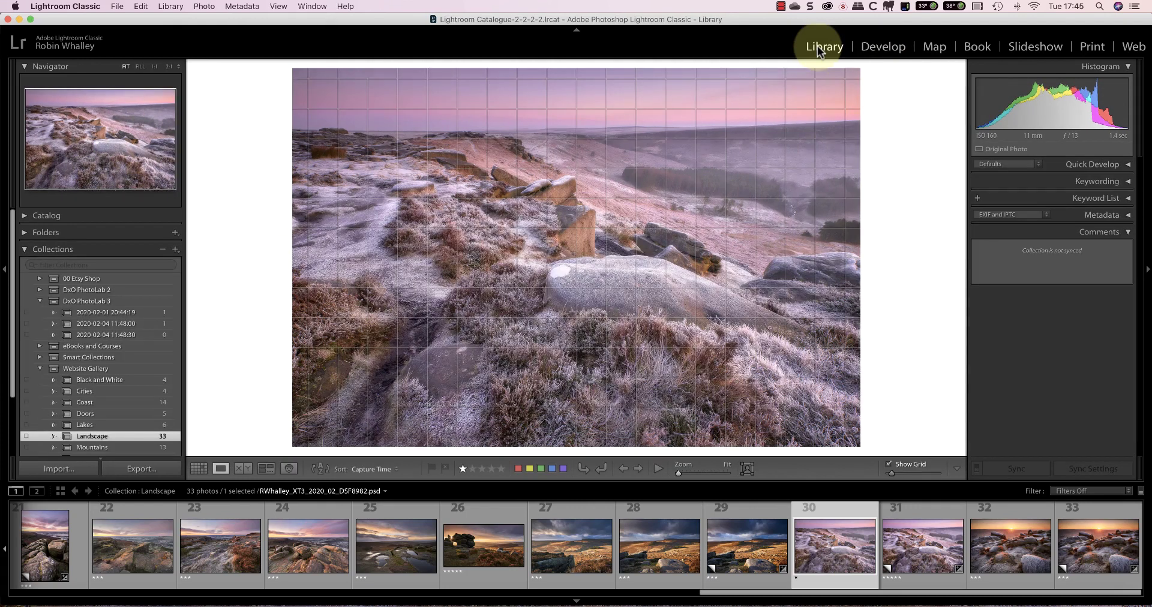
left_click(198, 468)
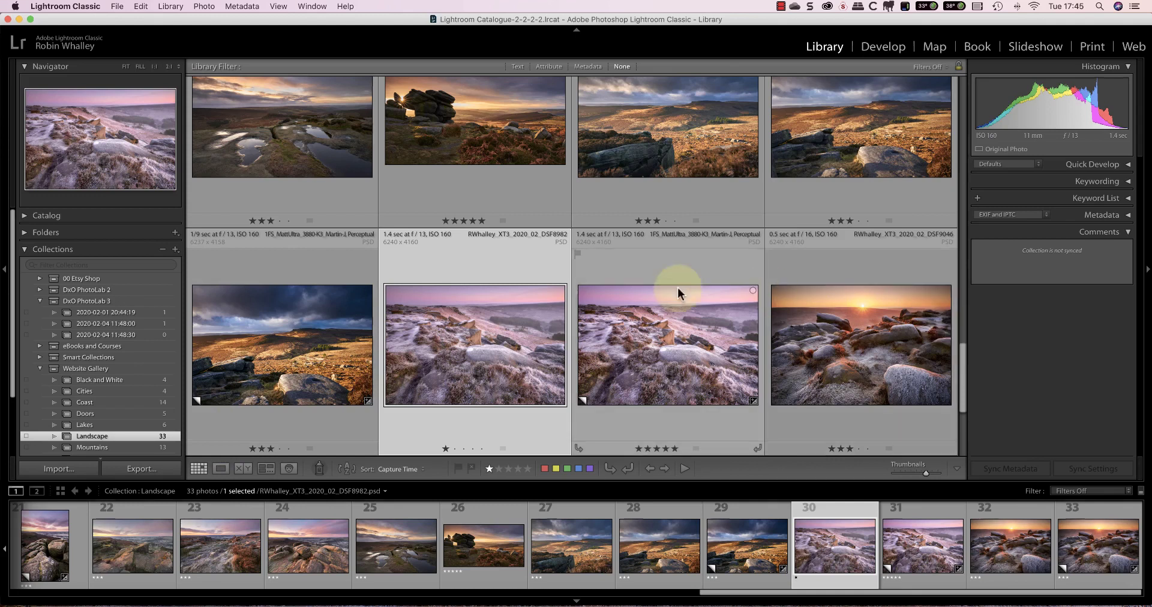
- Rate the moorland photo five stars from its Set Rating context menu
right_click(495, 277)
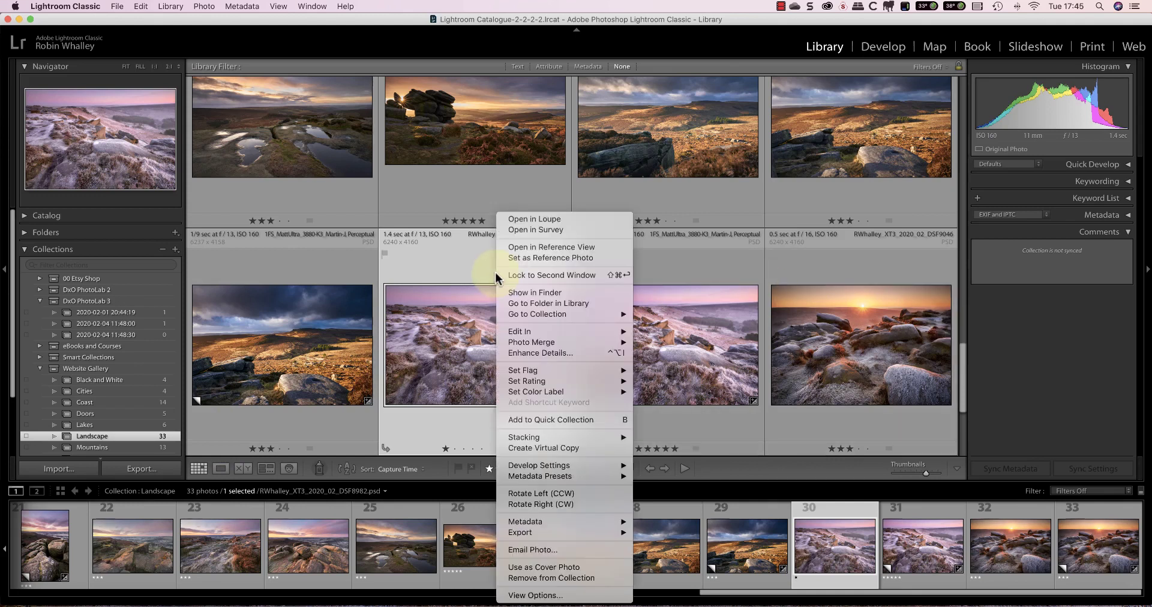
mouse_move(517, 371)
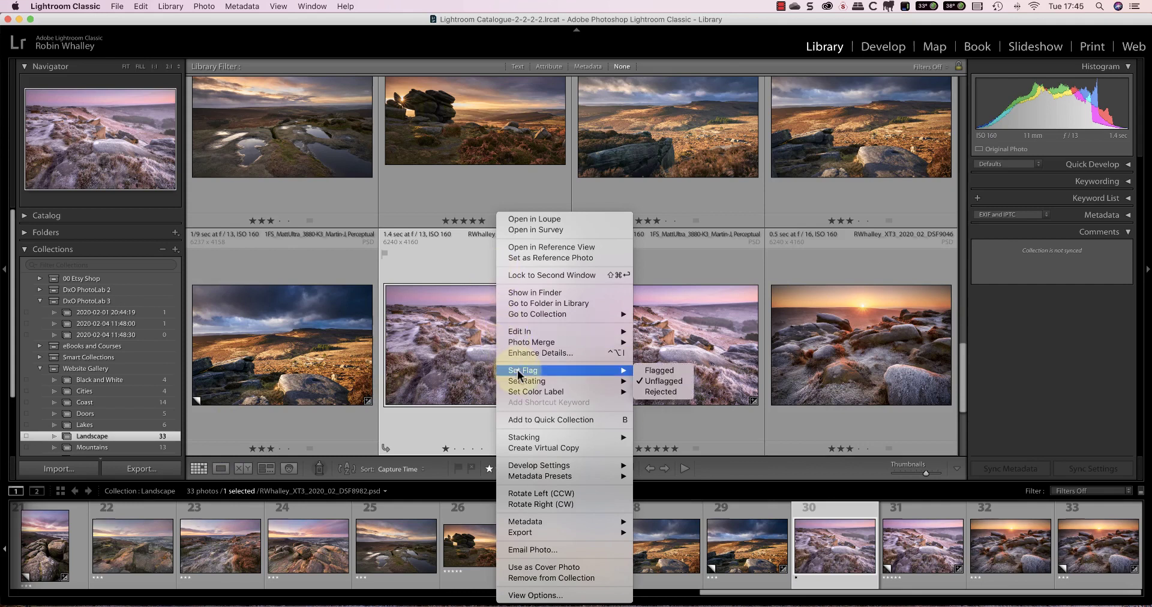
mouse_move(523, 393)
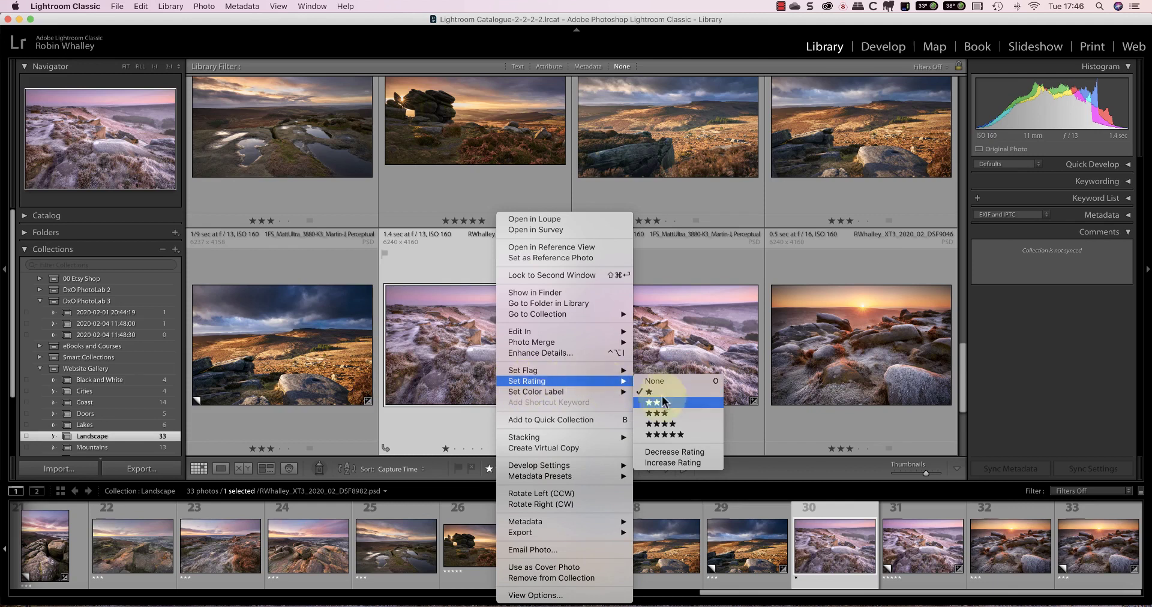
left_click(665, 434)
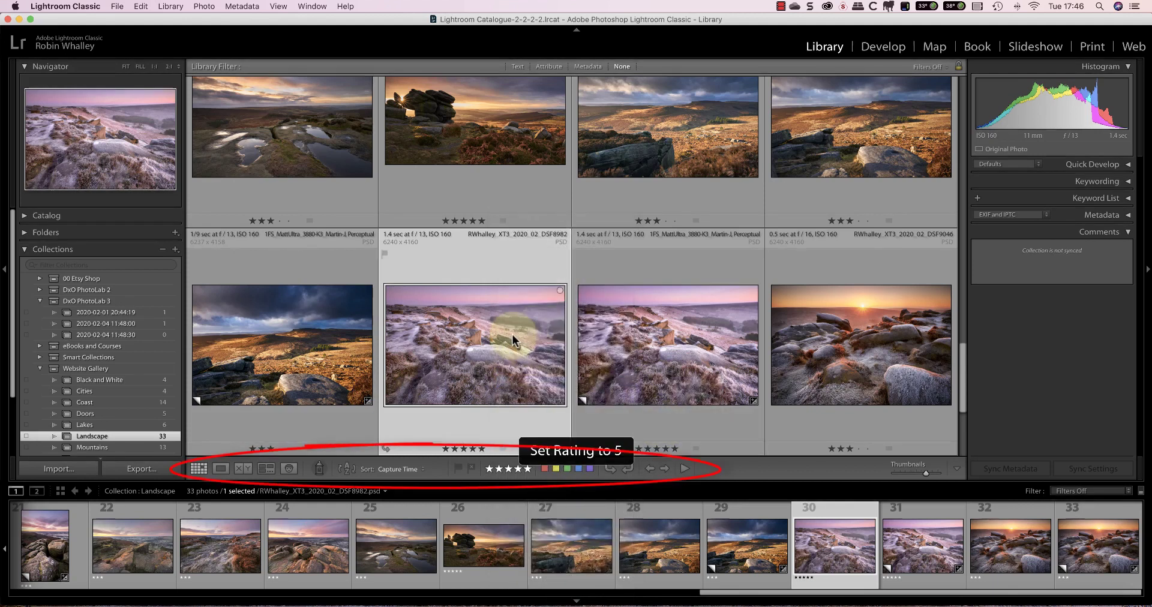
- Try three then five toolbar stars, and add then remove the purple colour label
left_click(507, 469)
left_click(526, 469)
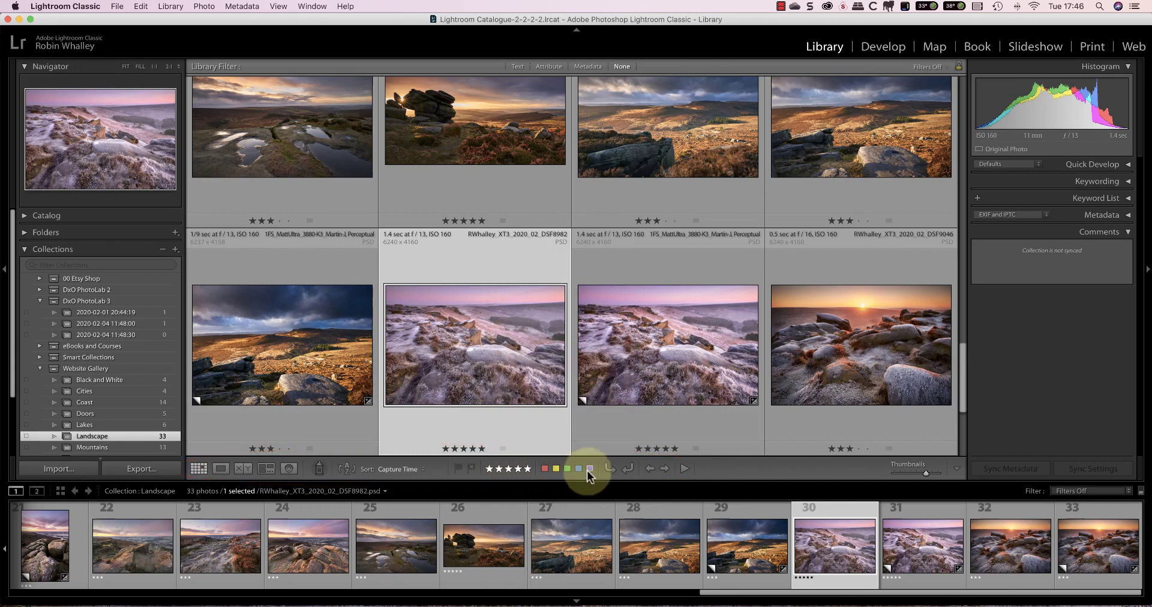
left_click(589, 468)
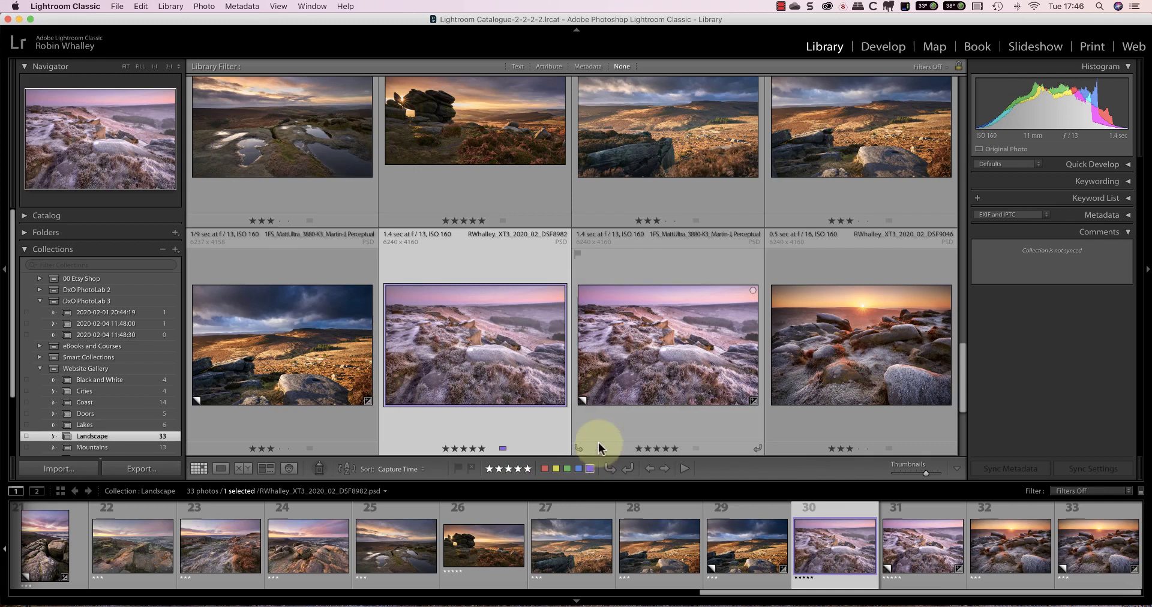
left_click(590, 469)
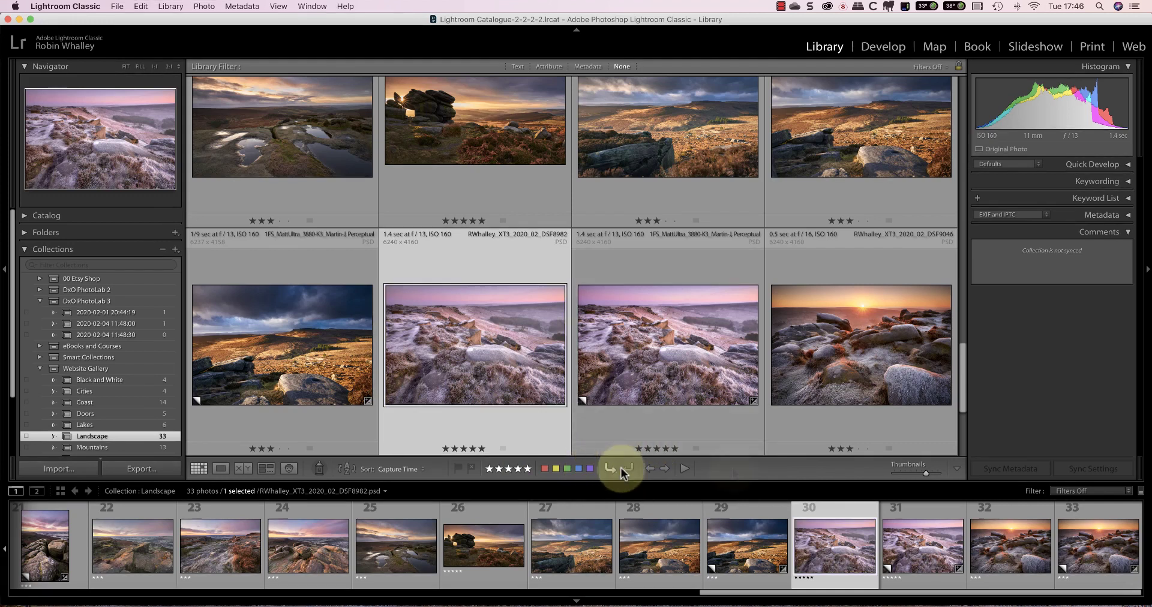
left_click(957, 469)
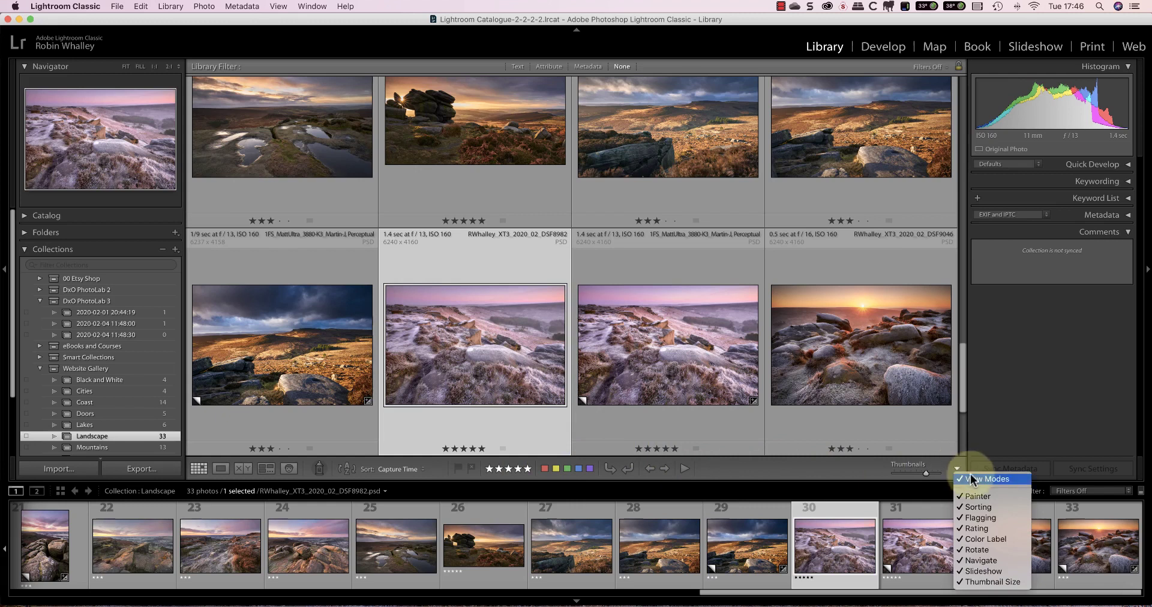
left_click(969, 479)
left_click(956, 469)
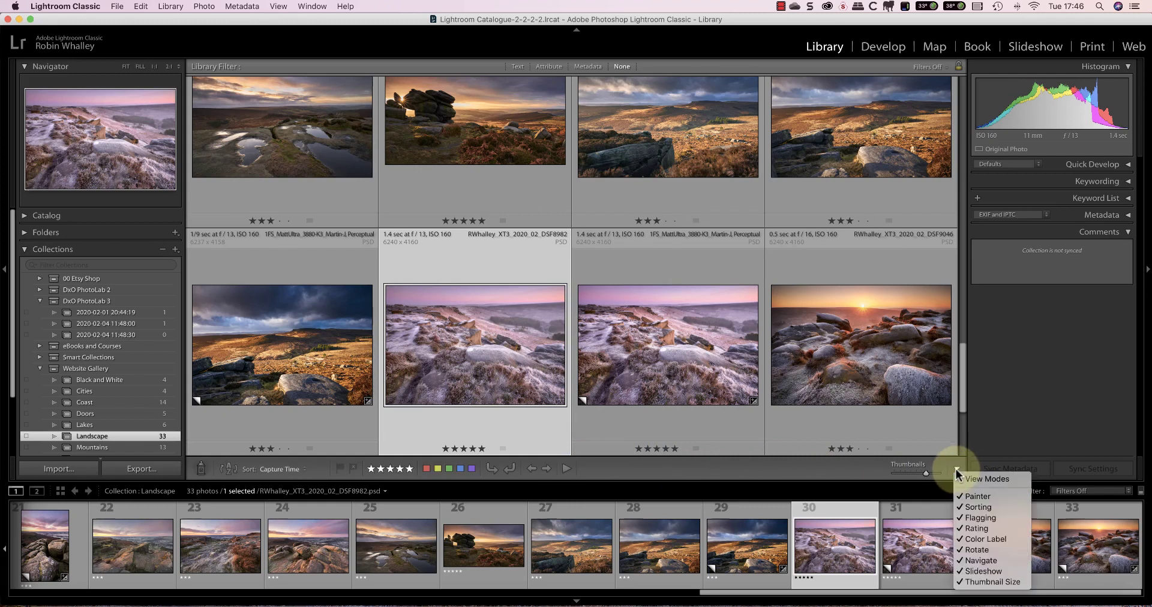
left_click(979, 530)
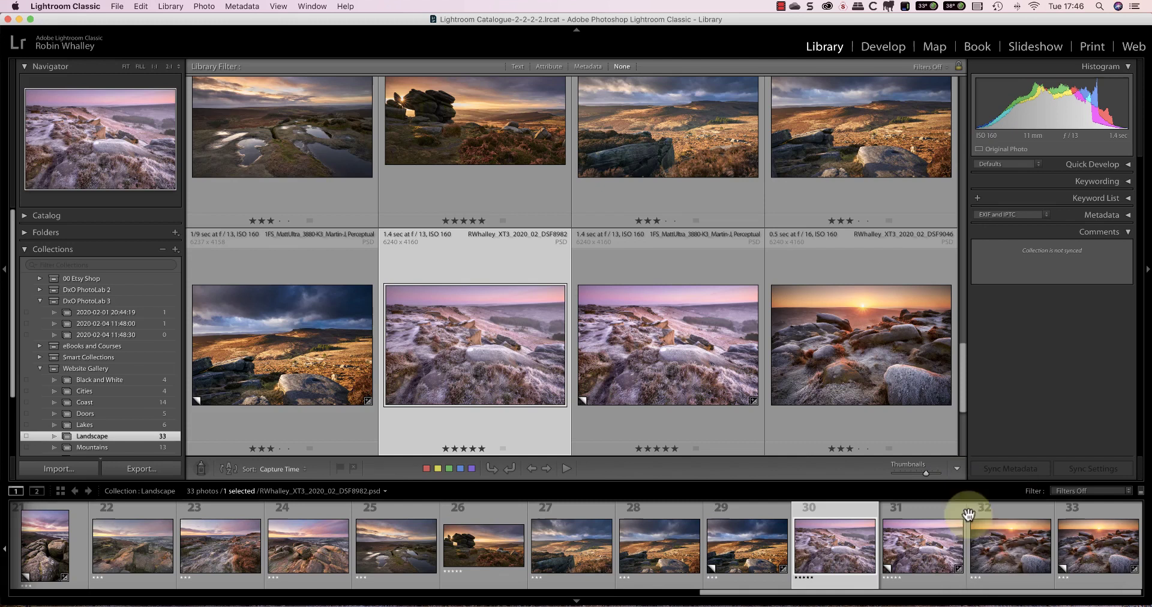
left_click(957, 469)
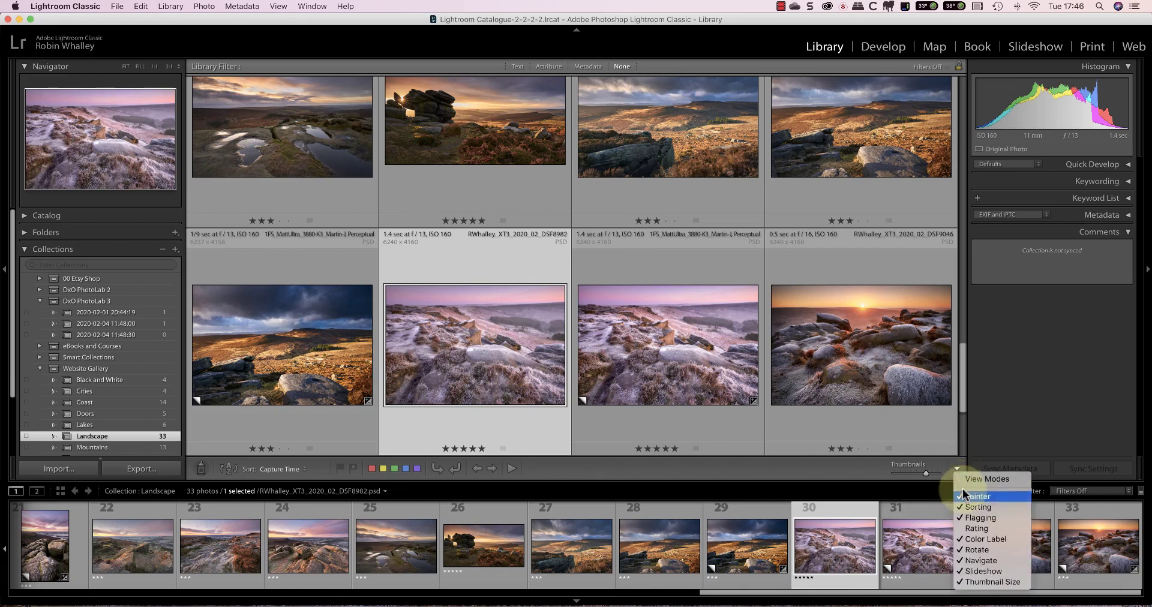
left_click(983, 539)
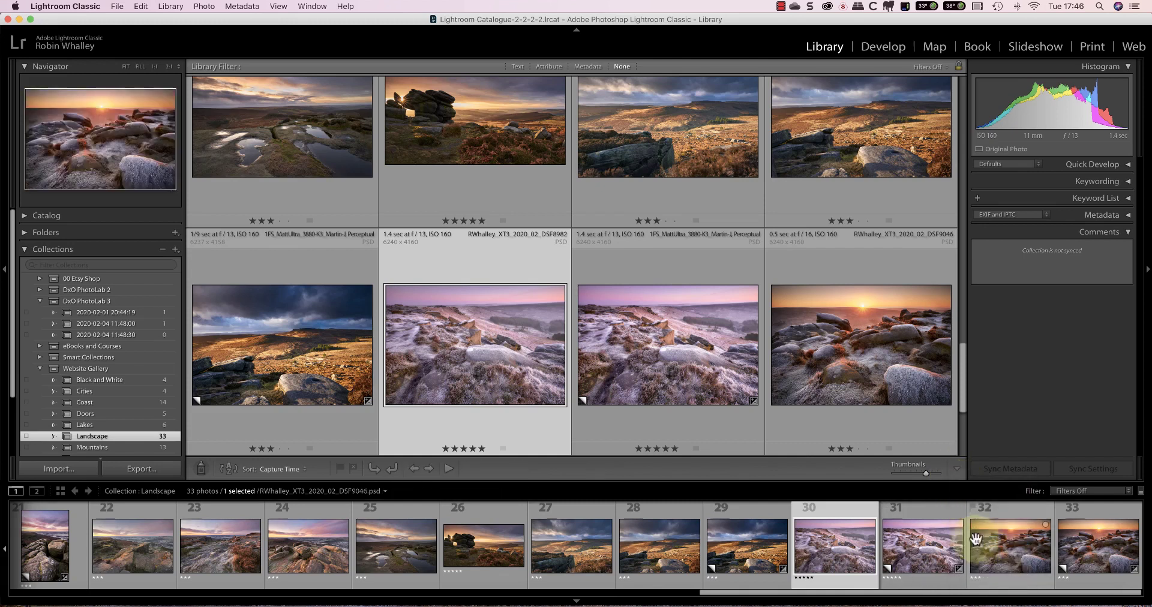
left_click(956, 468)
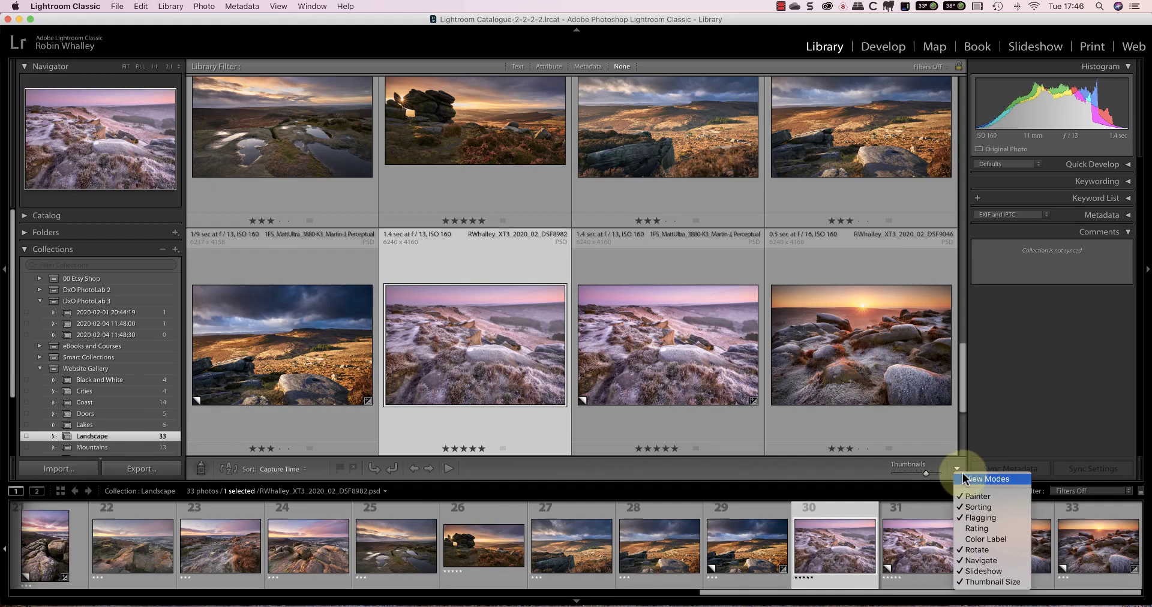
left_click(961, 478)
left_click(957, 468)
left_click(976, 528)
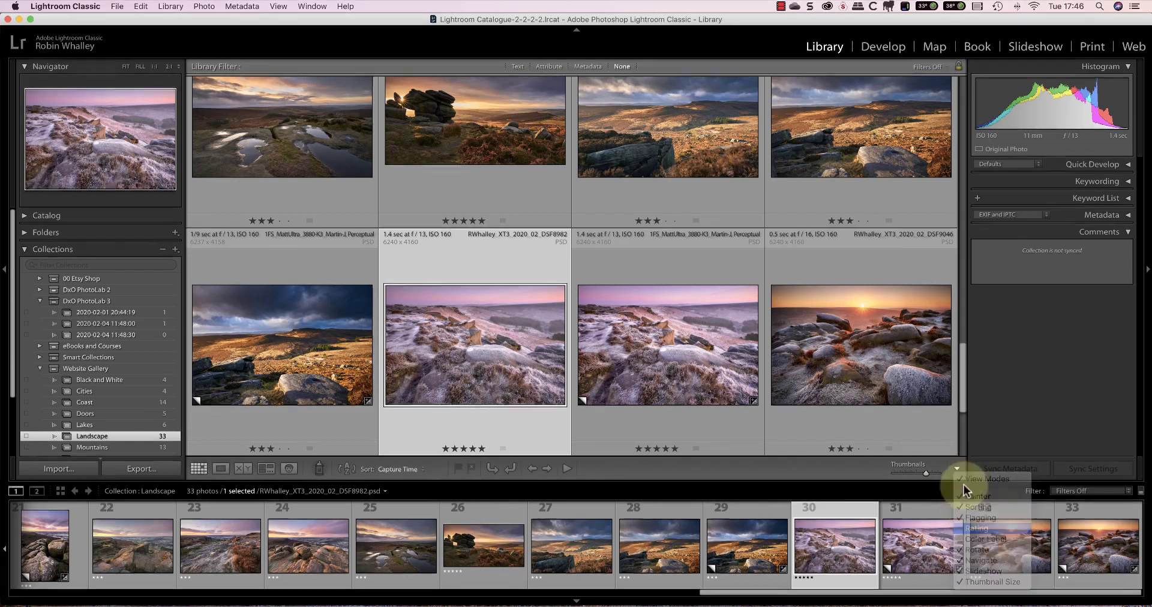
left_click(957, 469)
left_click(984, 540)
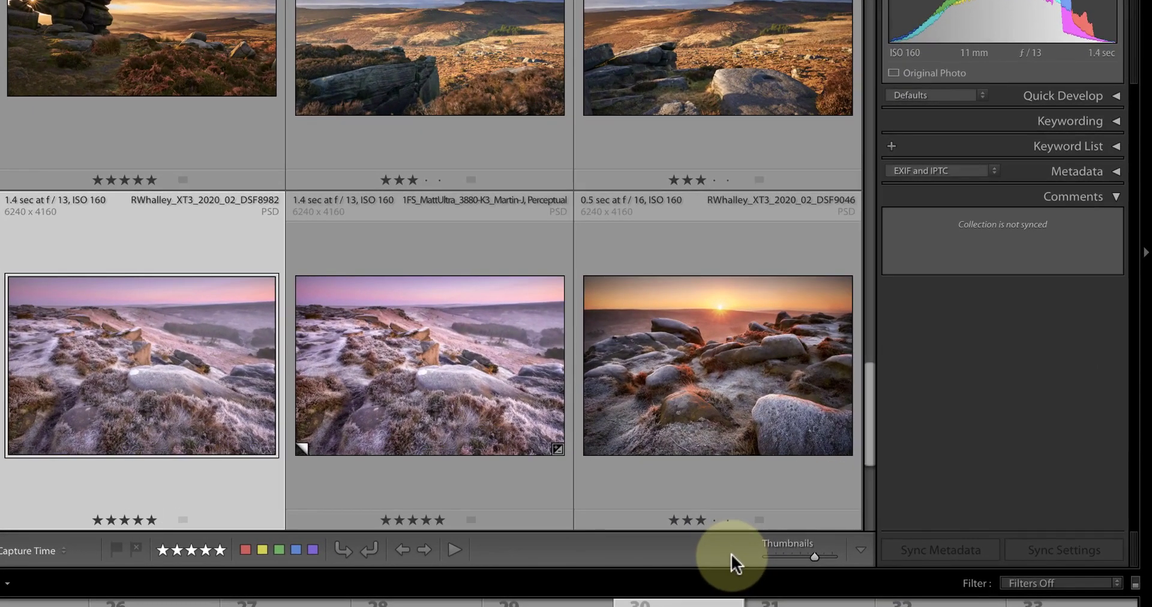
- Expand the Metadata panel and switch its view set through Minimal and Default to EXIF and IPTC
left_click(1084, 171)
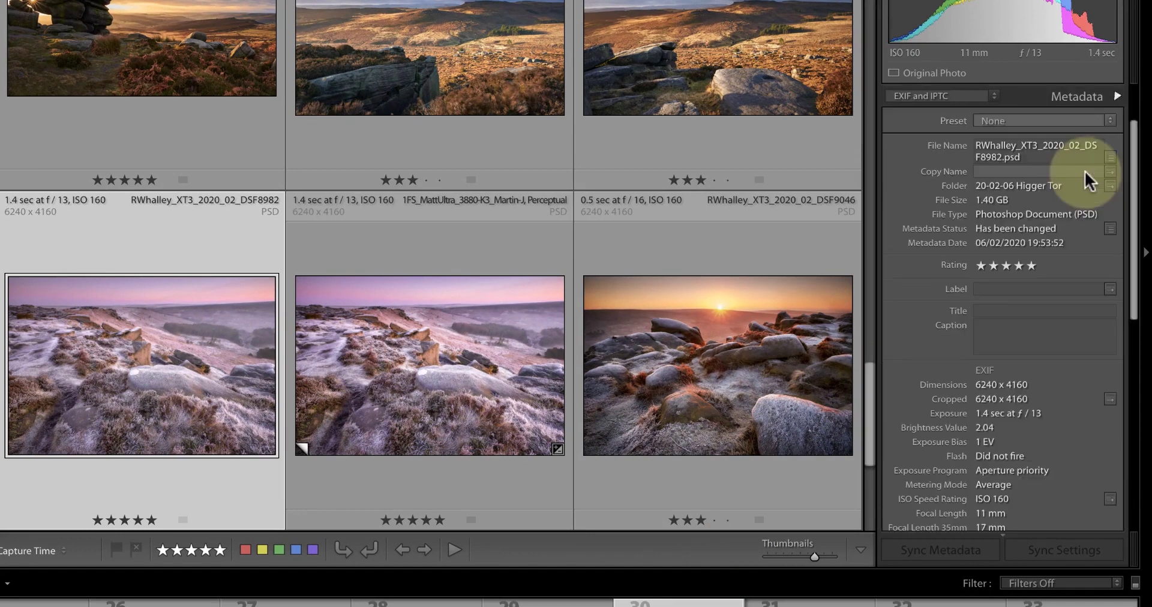
left_click(992, 96)
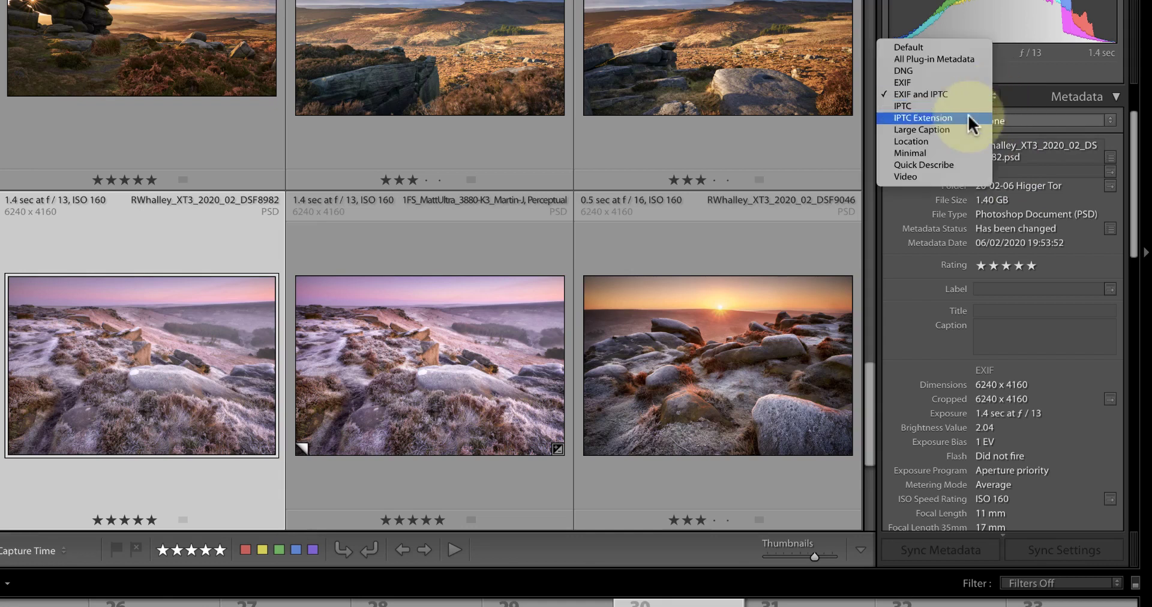
left_click(945, 149)
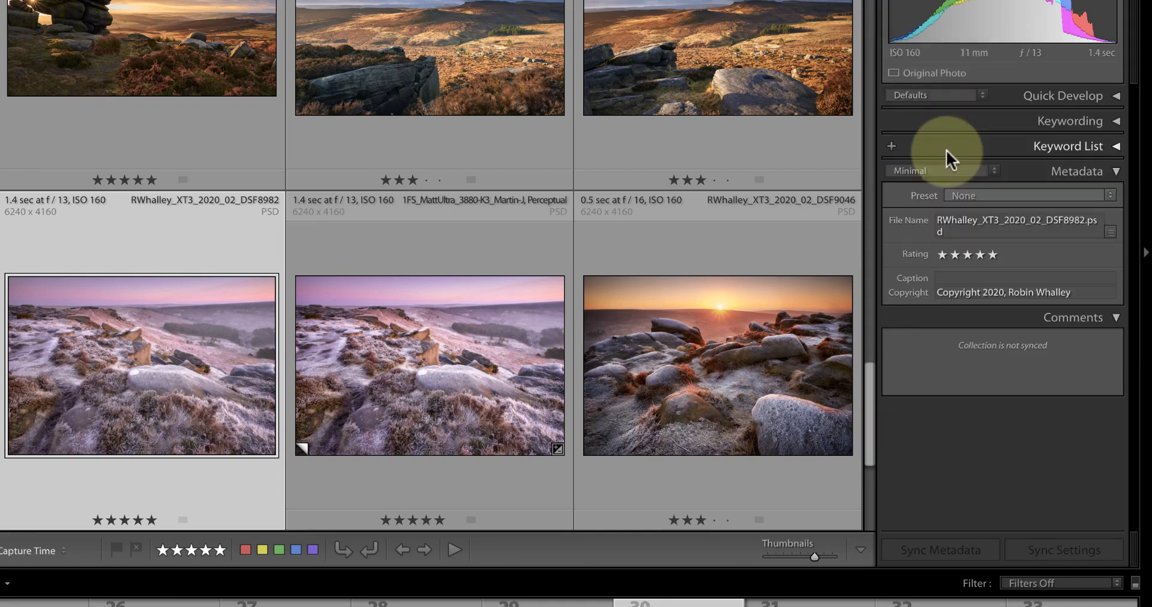
left_click(976, 171)
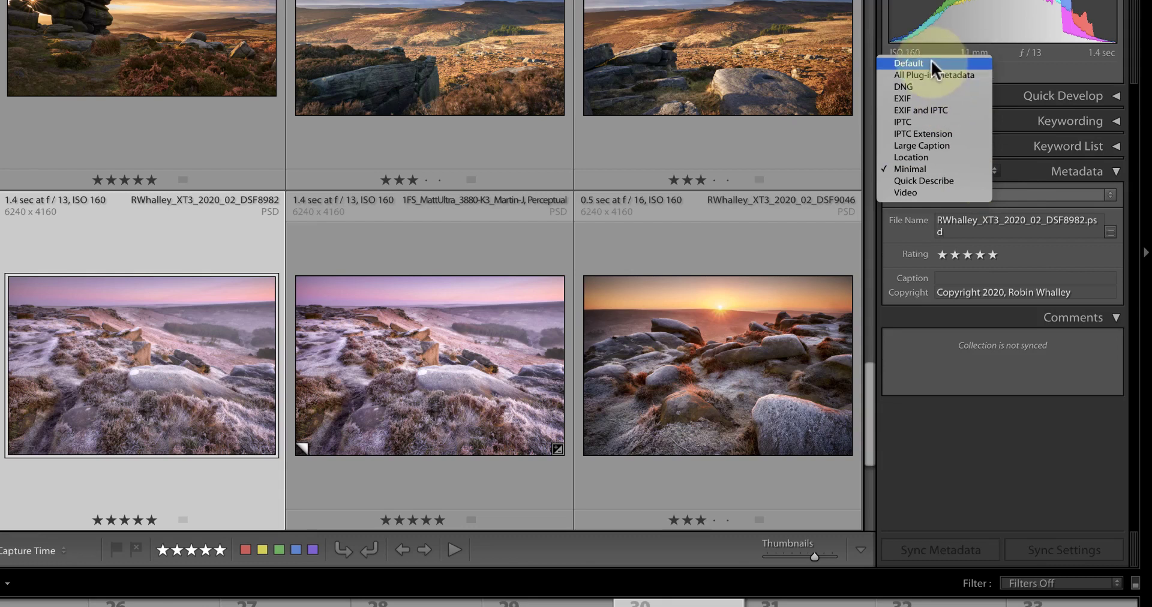
left_click(931, 61)
left_click(991, 169)
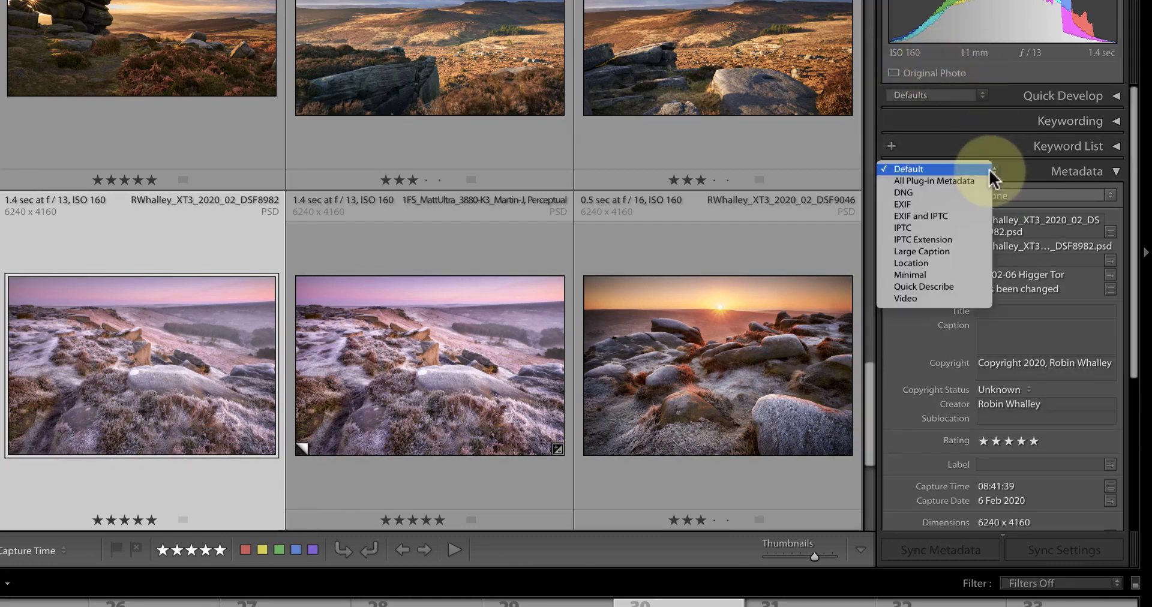
left_click(949, 214)
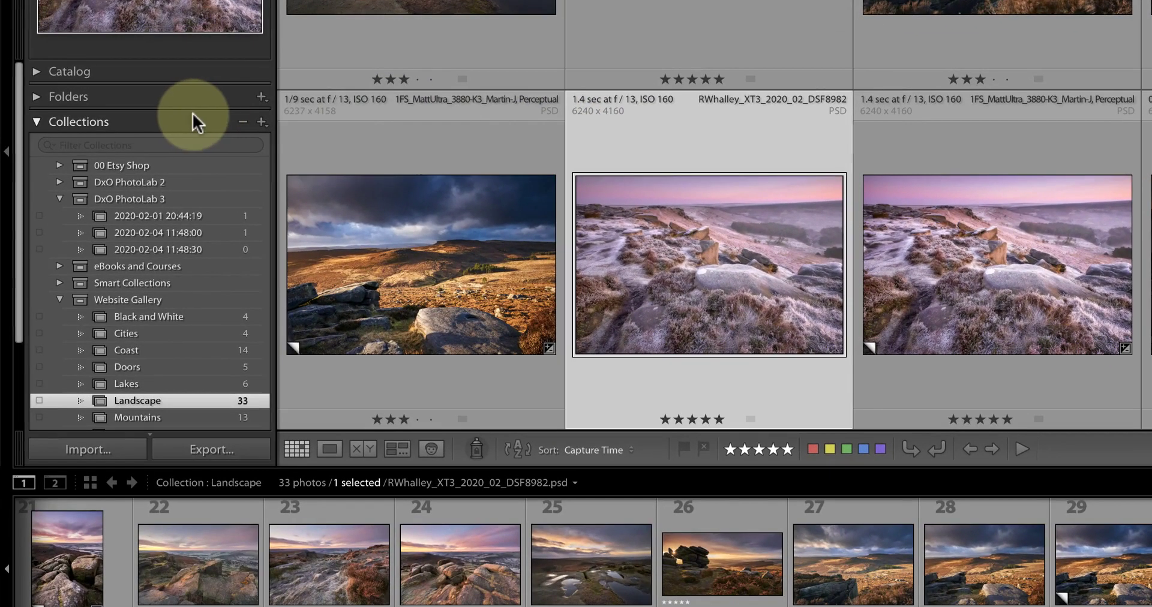
- Hide the Publish Services panel from the left panel header's context menu
right_click(193, 114)
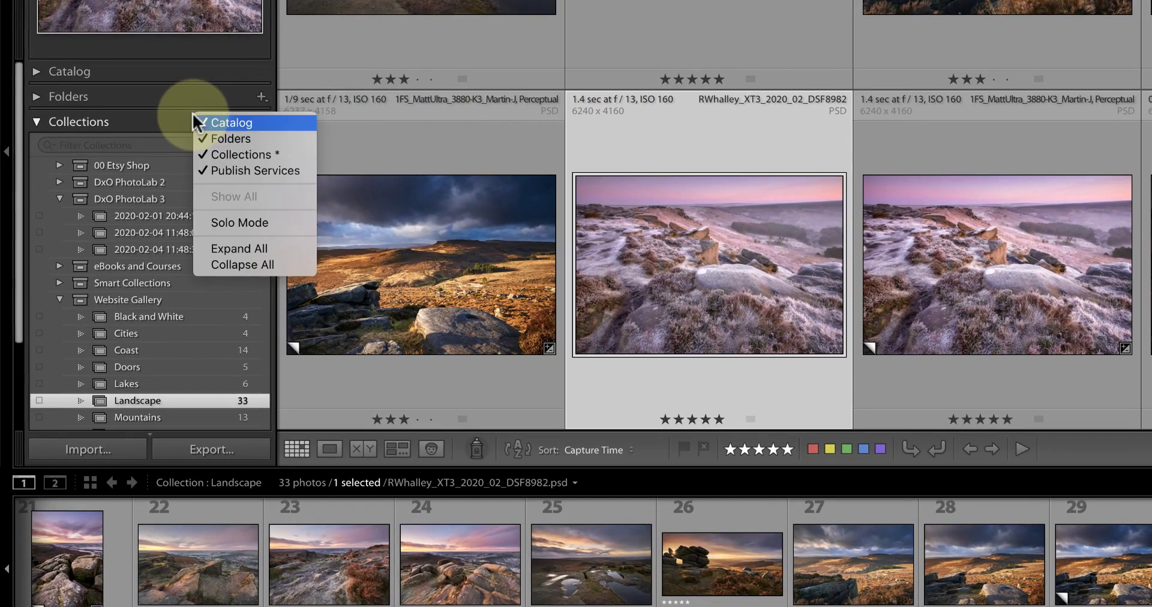
left_click(232, 171)
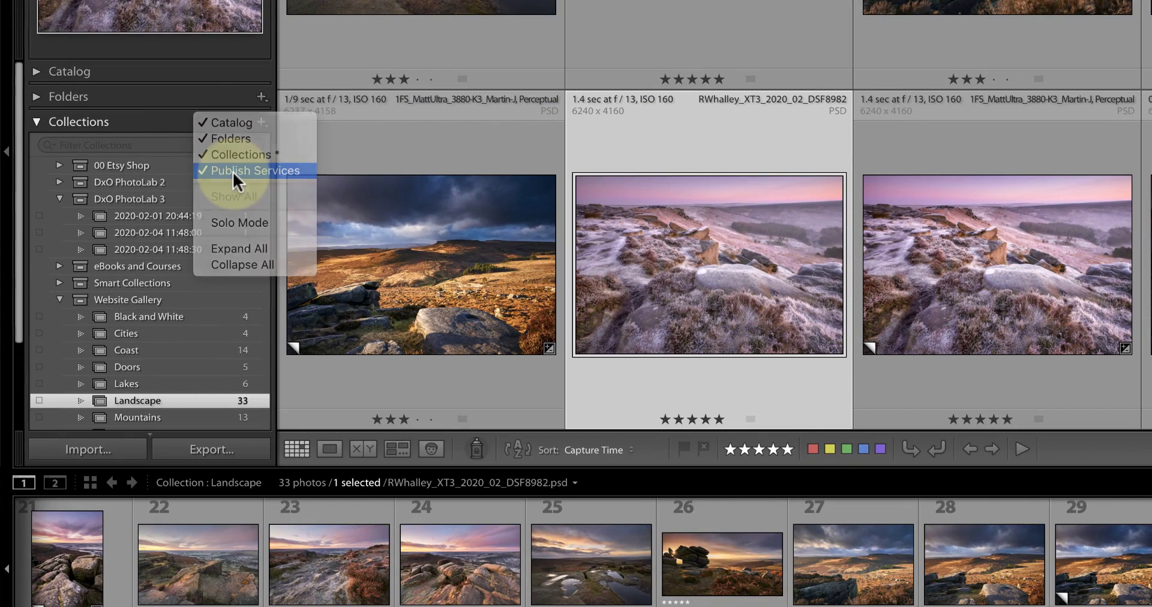
left_click(37, 121)
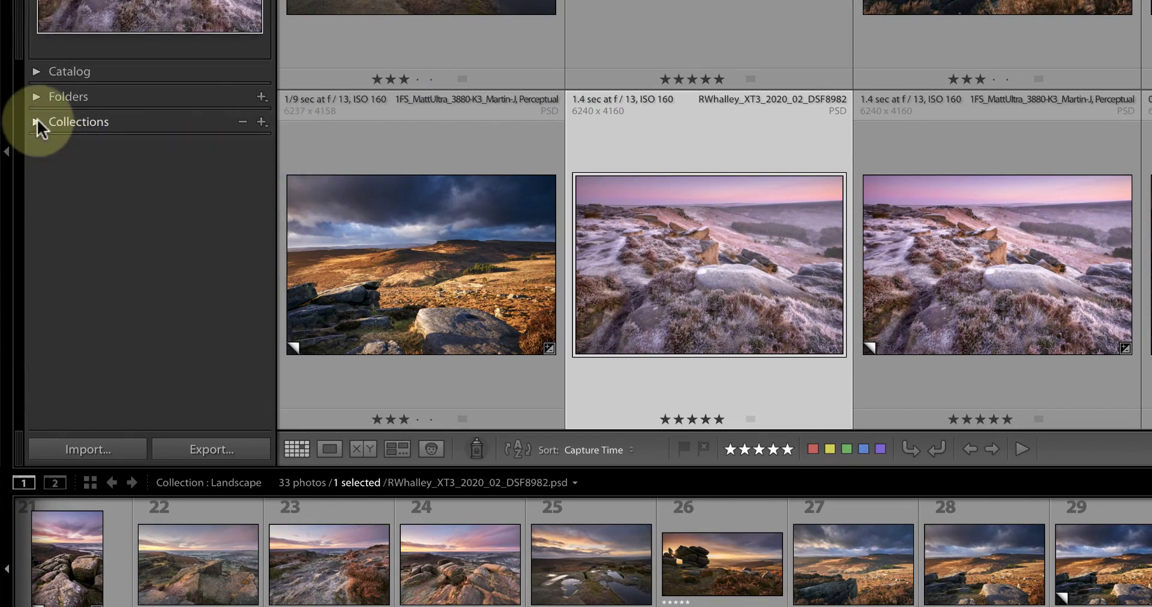
right_click(149, 122)
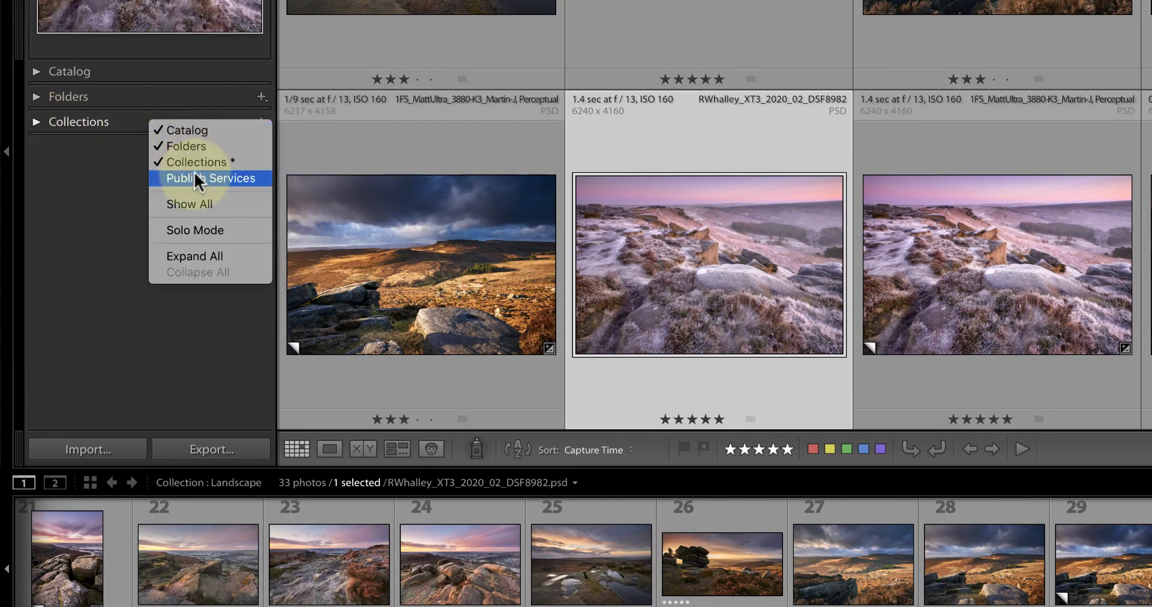
left_click(193, 174)
right_click(174, 121)
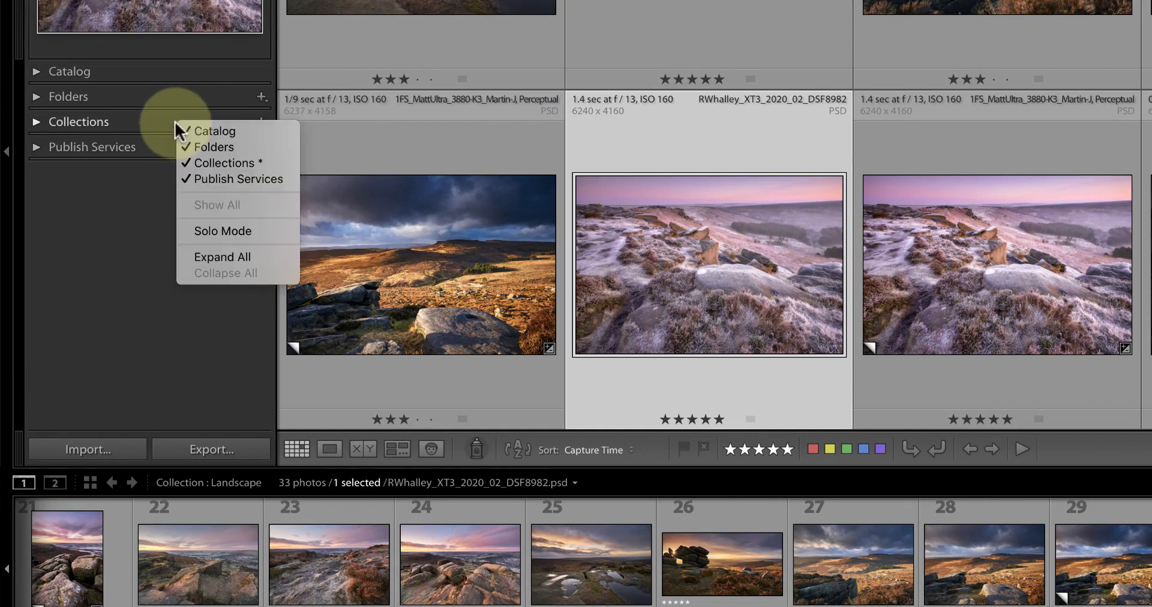
left_click(225, 174)
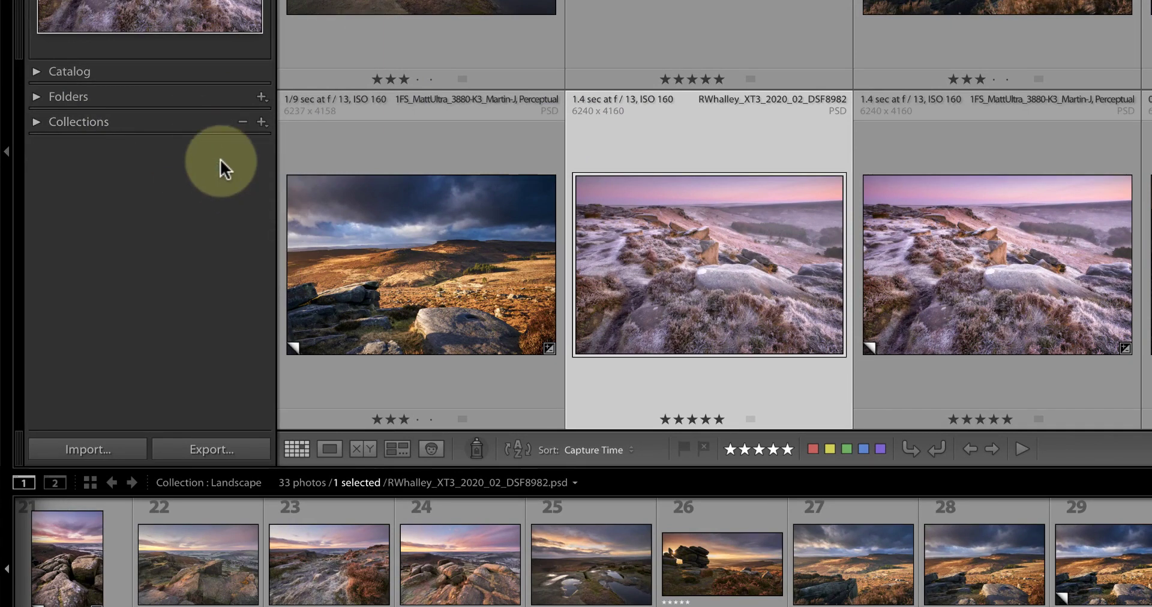
- Turn on Solo Mode for the left panels and expand only the Folders panel
right_click(200, 96)
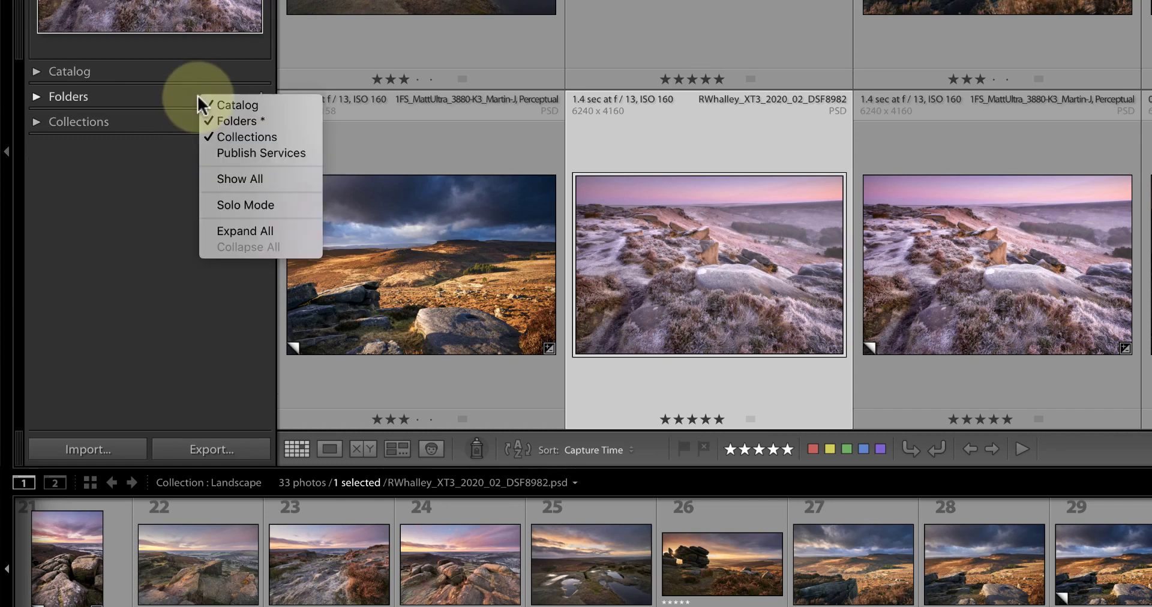
left_click(255, 204)
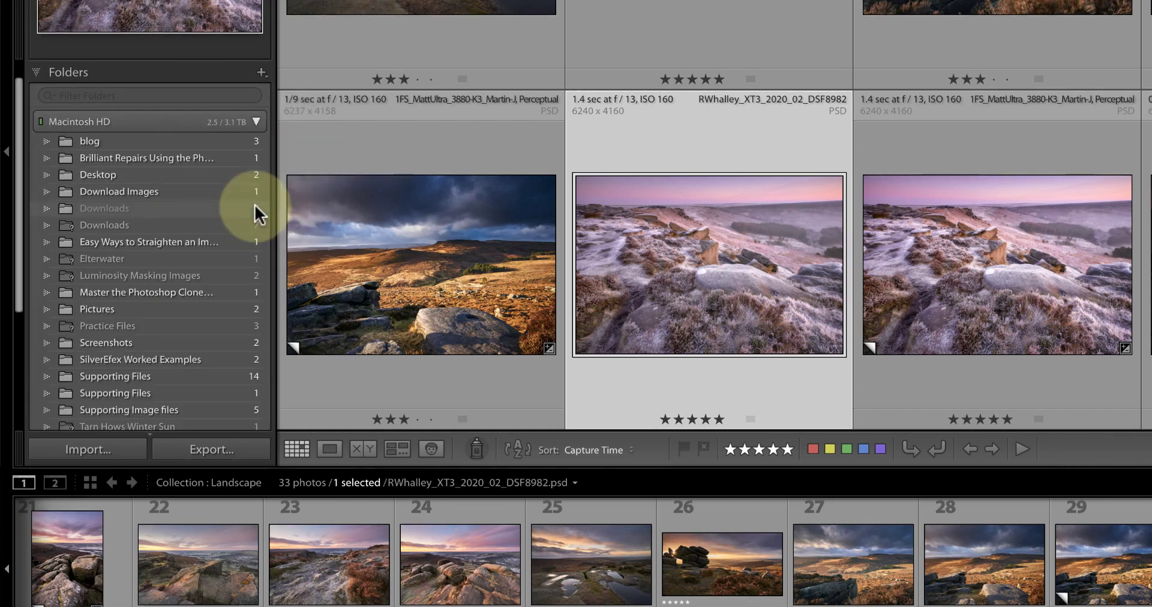
left_click(34, 72)
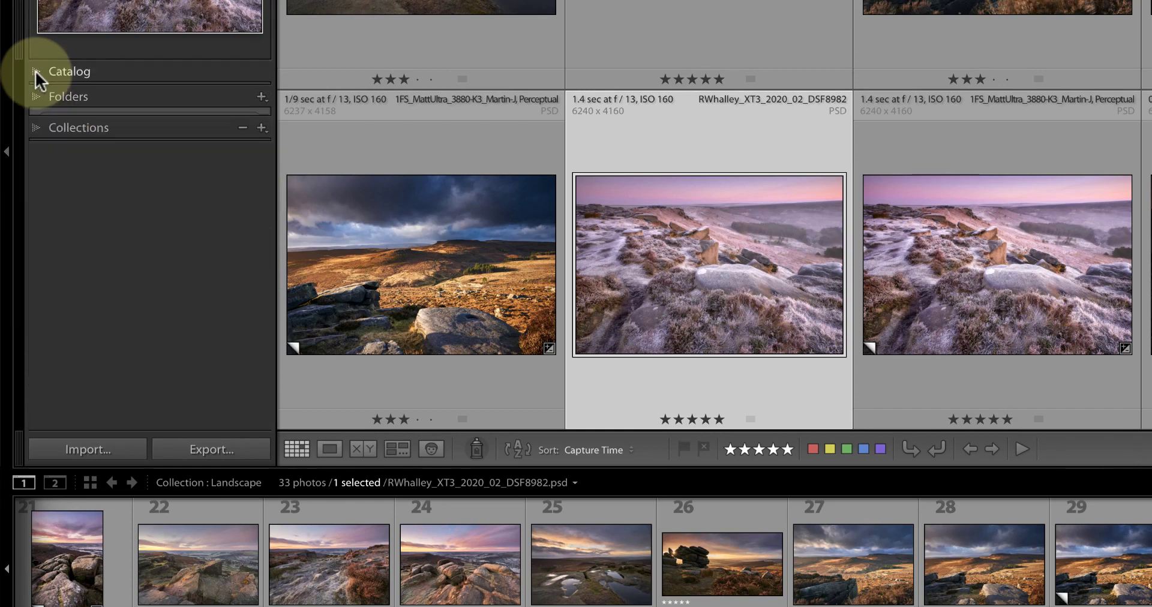
left_click(37, 121)
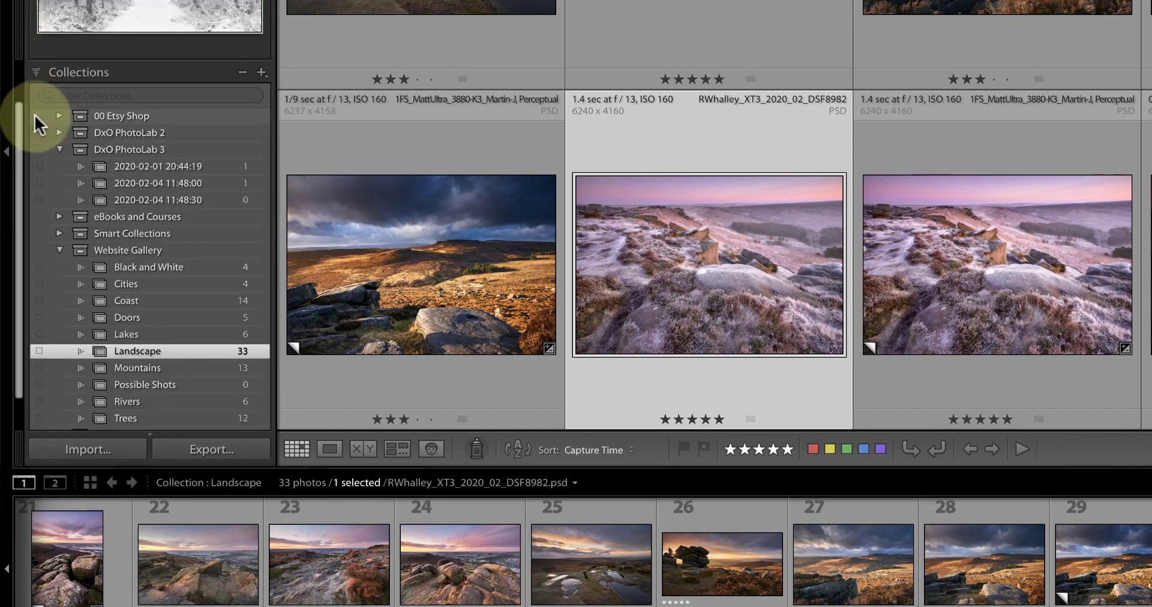
left_click(34, 94)
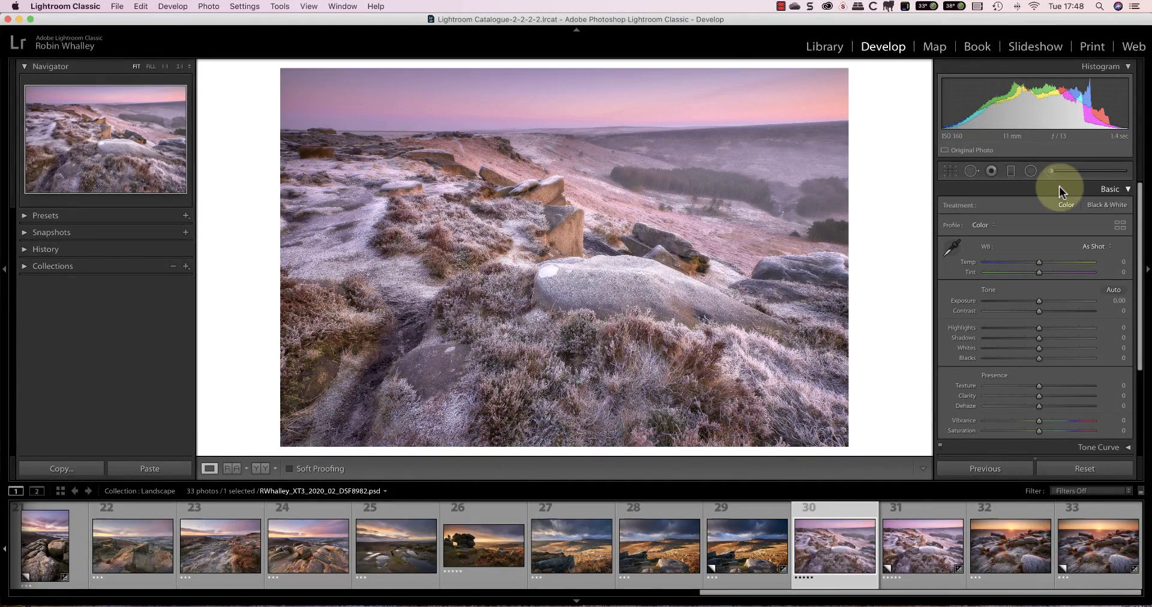
- Hide every Develop panel except Basic in Customize Develop Panel and save
right_click(1059, 189)
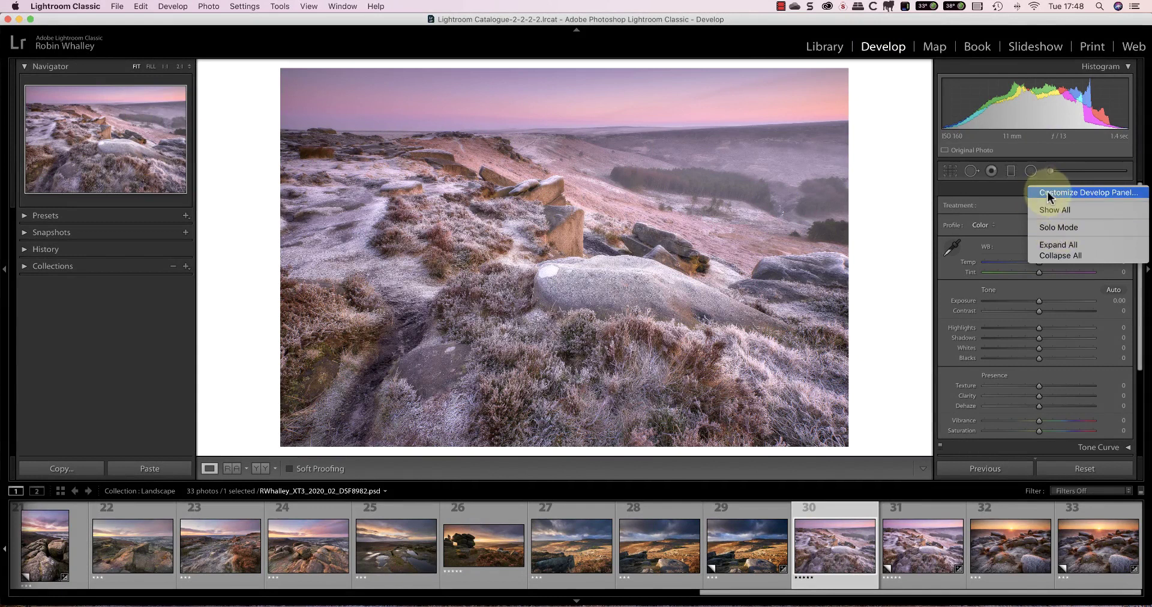
left_click(1047, 192)
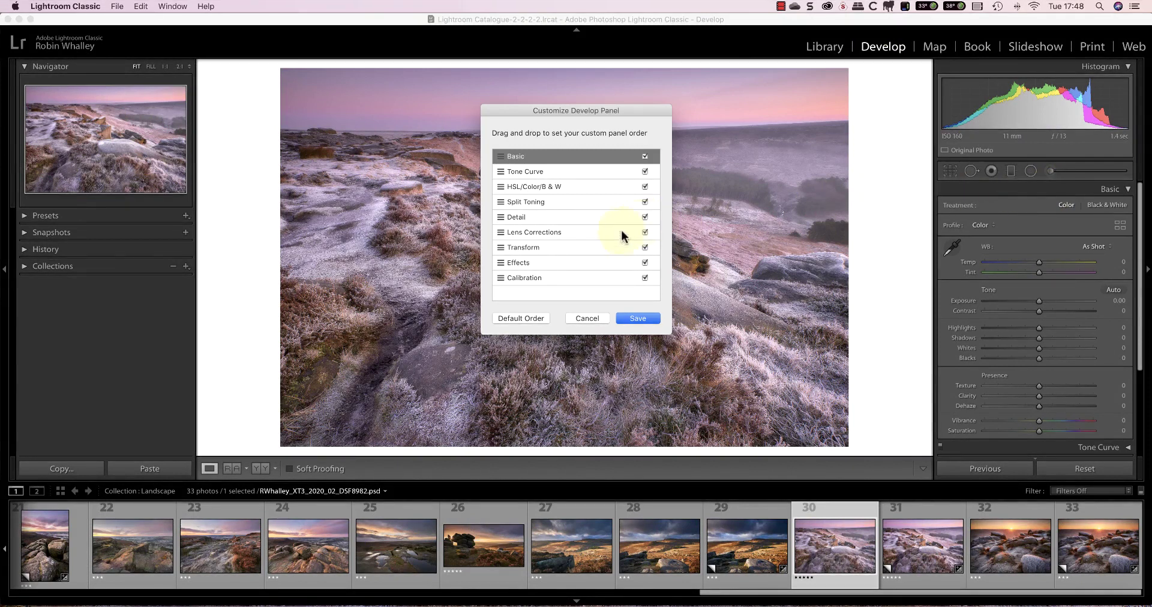
left_click(644, 278)
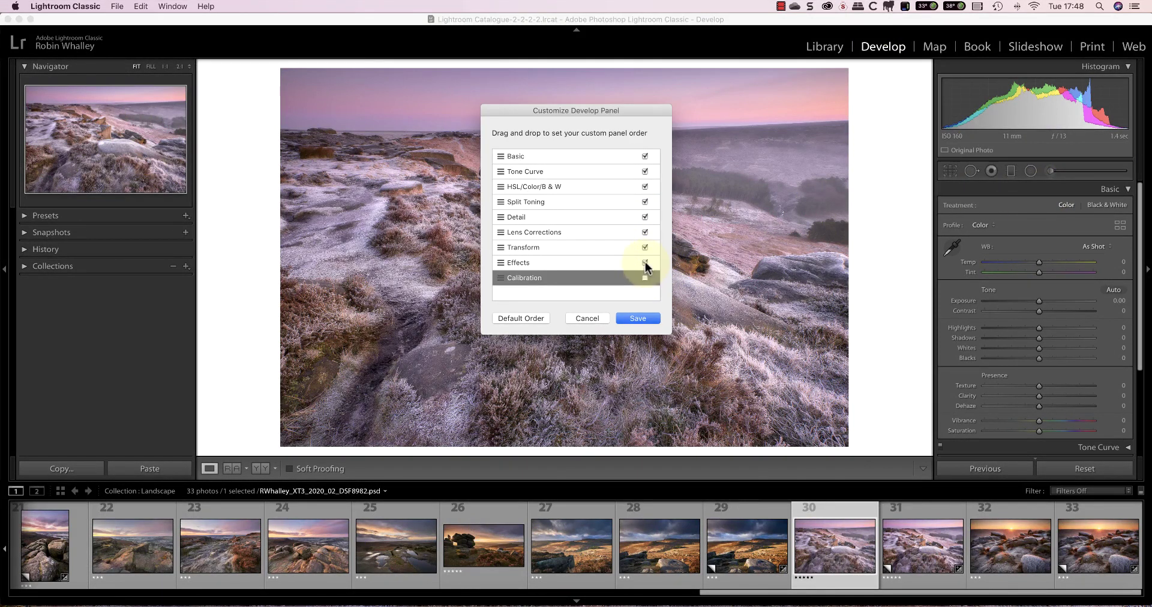
left_click(645, 263)
left_click(645, 247)
left_click(645, 233)
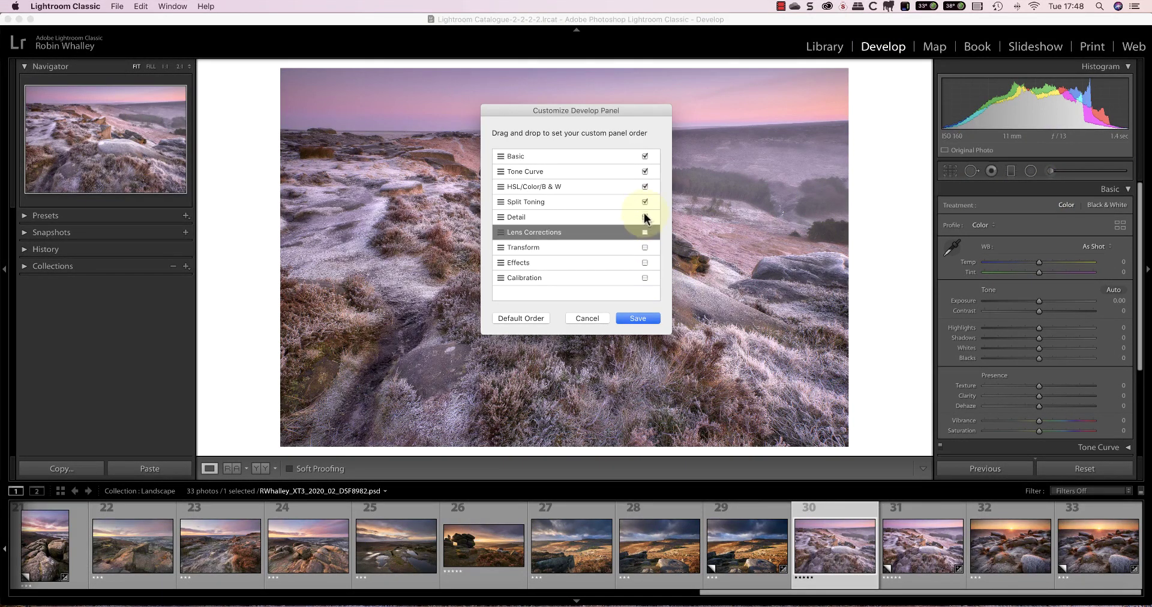
left_click(645, 216)
left_click(644, 202)
left_click(645, 187)
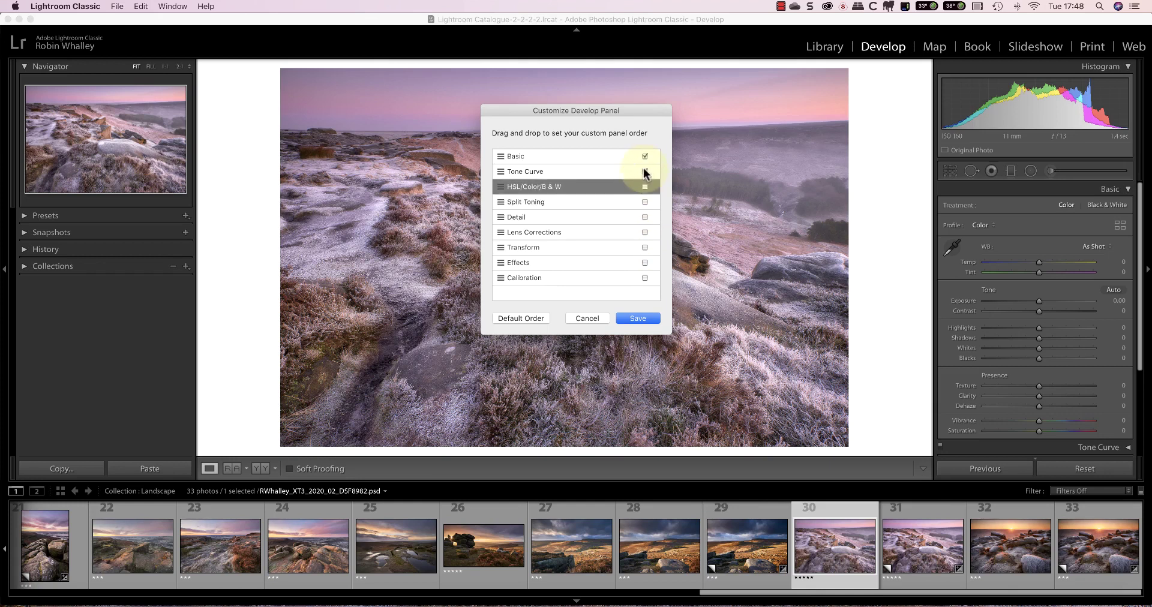
left_click(645, 171)
left_click(639, 317)
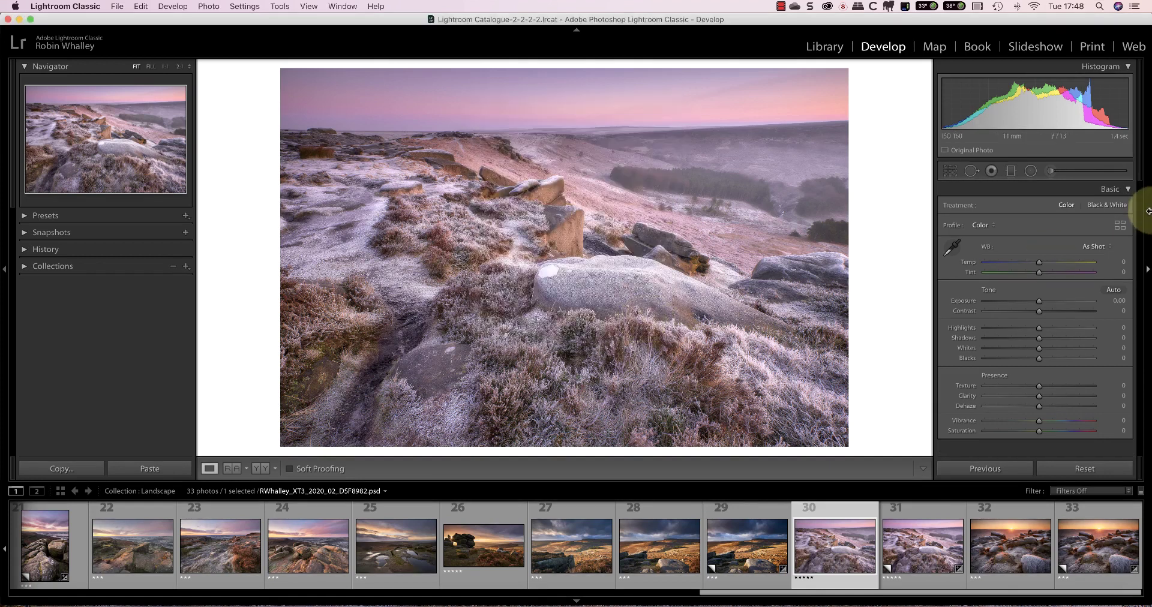
- Reopen Customize Develop Panel and re-enable Tone Curve through Calibration
left_click(1128, 189)
right_click(1125, 188)
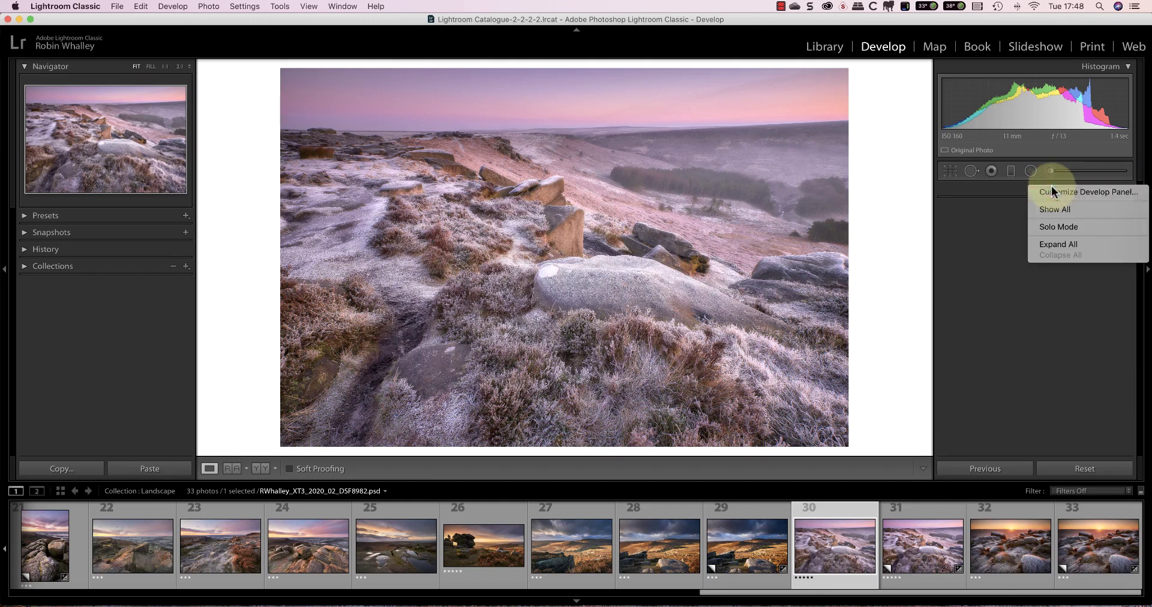
left_click(1054, 192)
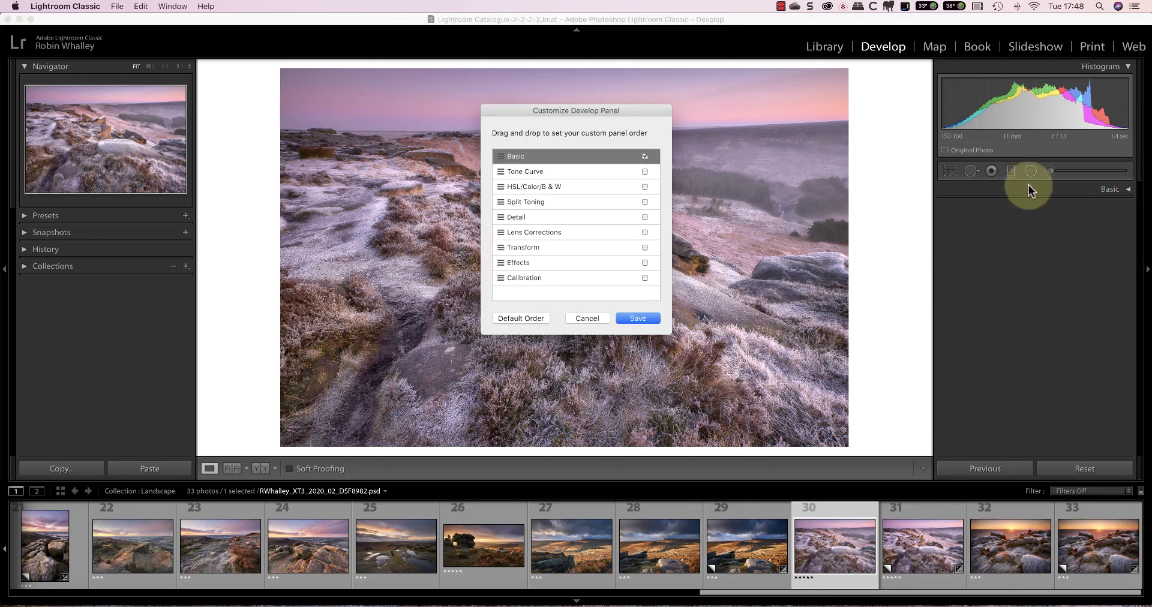
left_click(644, 278)
left_click(645, 263)
left_click(645, 248)
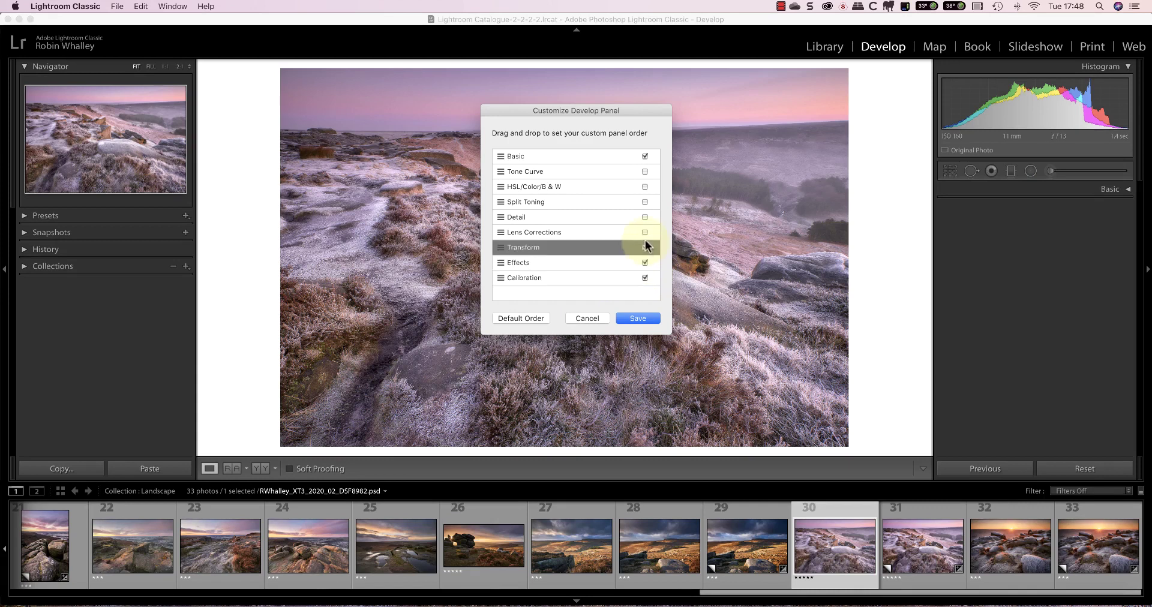
left_click(644, 232)
left_click(645, 218)
left_click(644, 202)
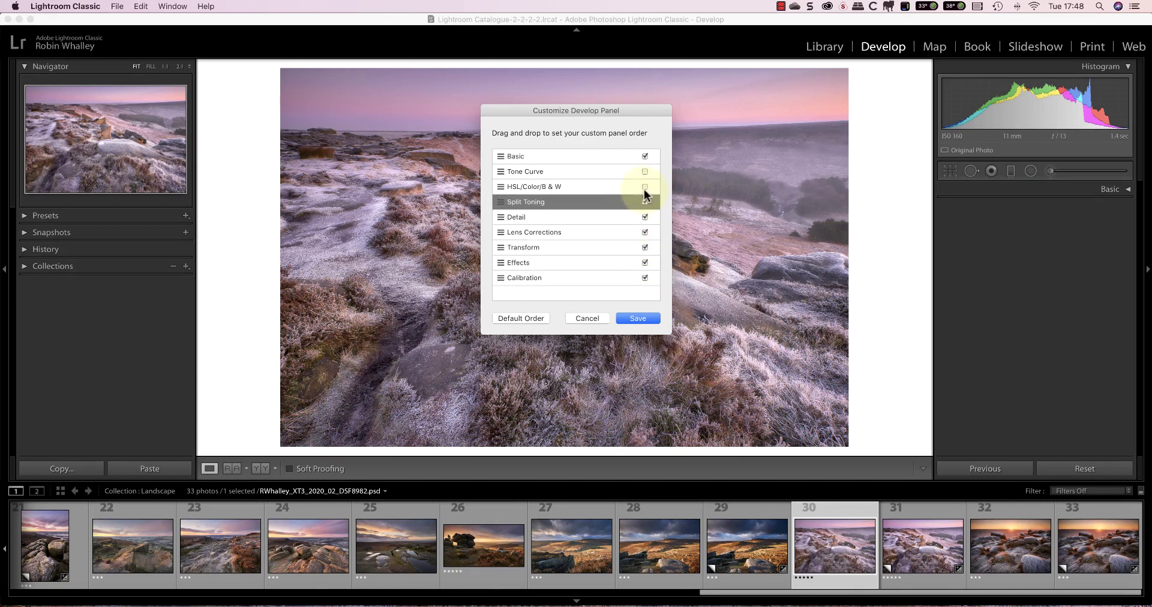
left_click(645, 187)
left_click(645, 171)
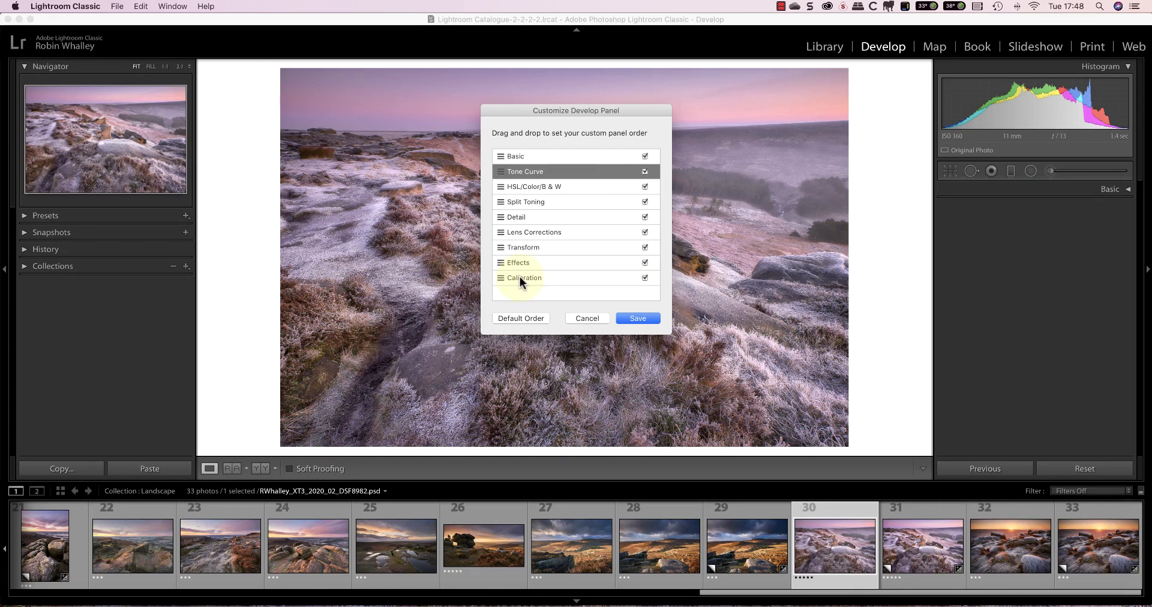
- Move Calibration below Basic, then restore Default Order and save the panel list
left_click_drag(520, 278, 524, 182)
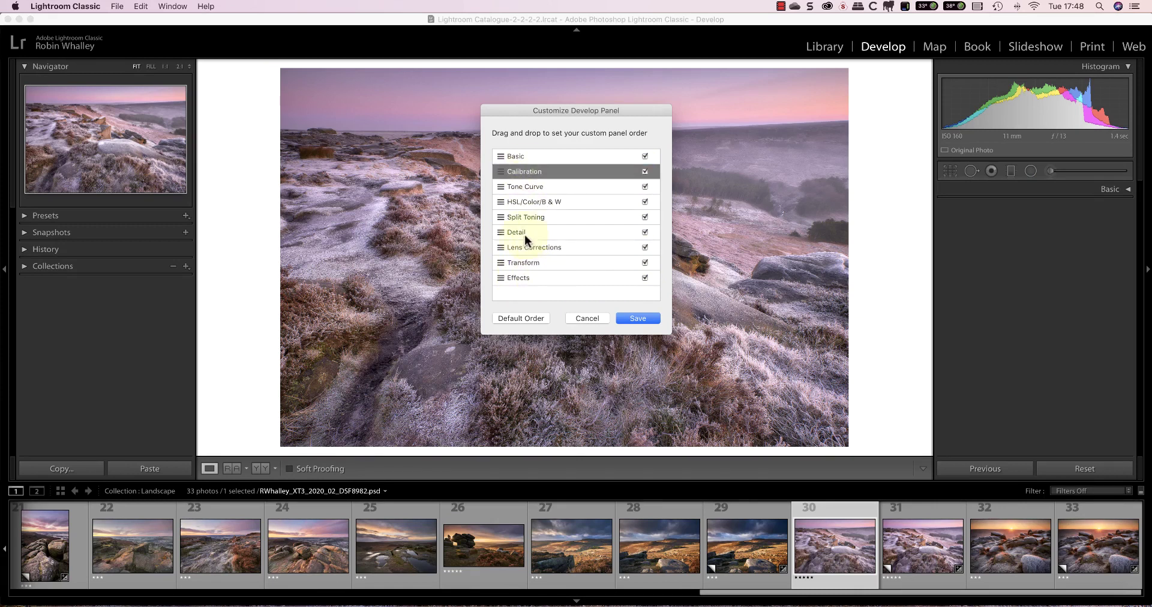
left_click(505, 318)
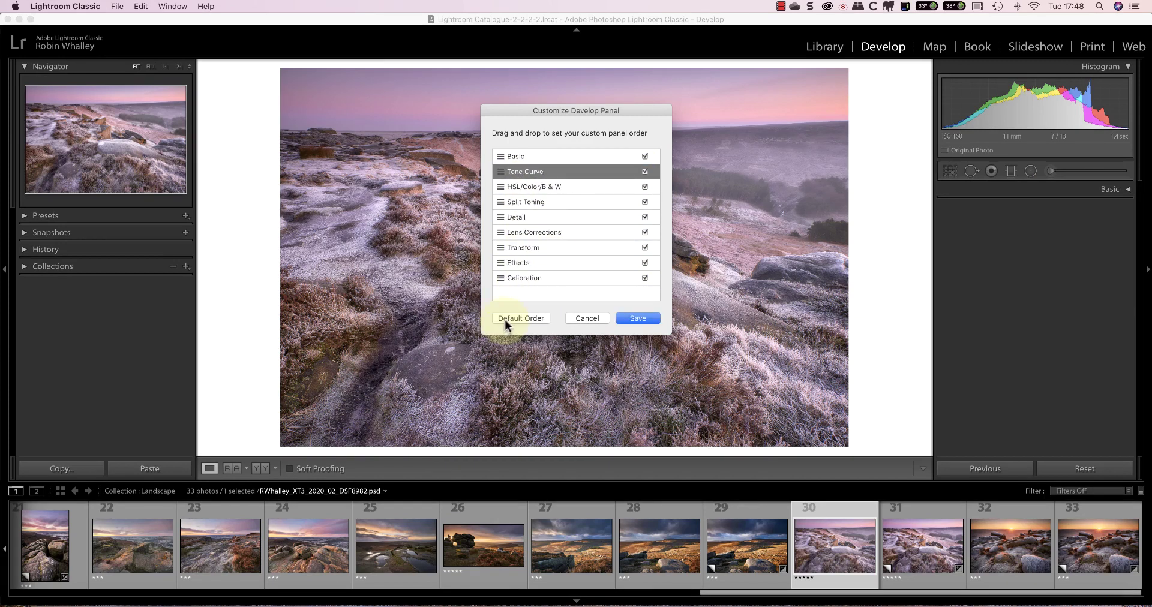
left_click(632, 318)
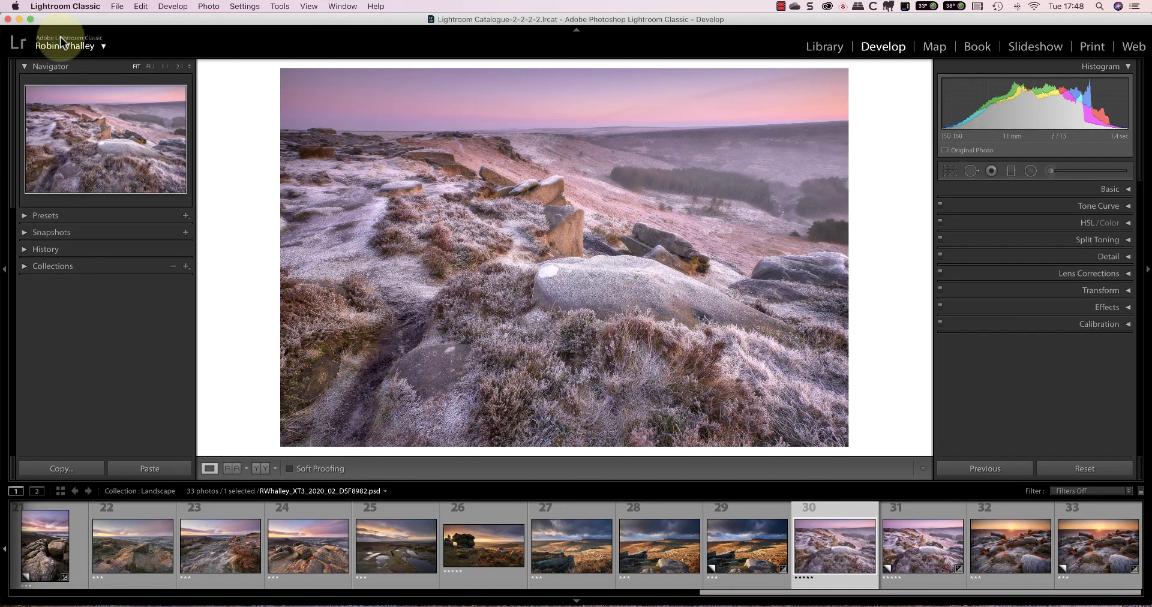
- Switch the identity plate to Lightroom Classic, then to Personalized 'Lenscraft Photography', and reopen its menu
left_click(98, 41)
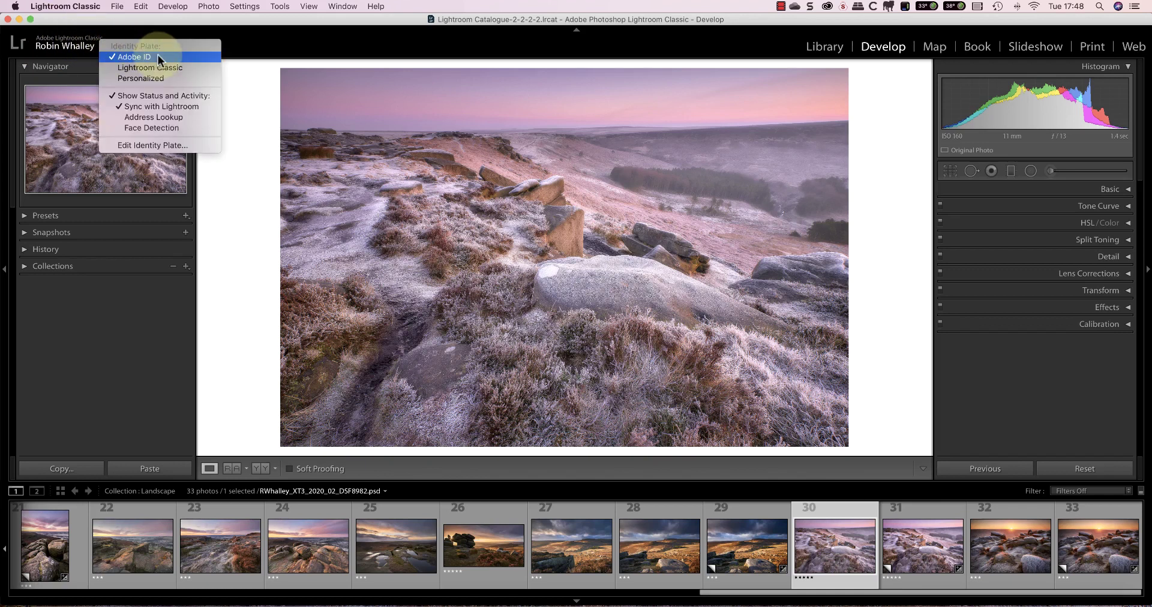
left_click(162, 70)
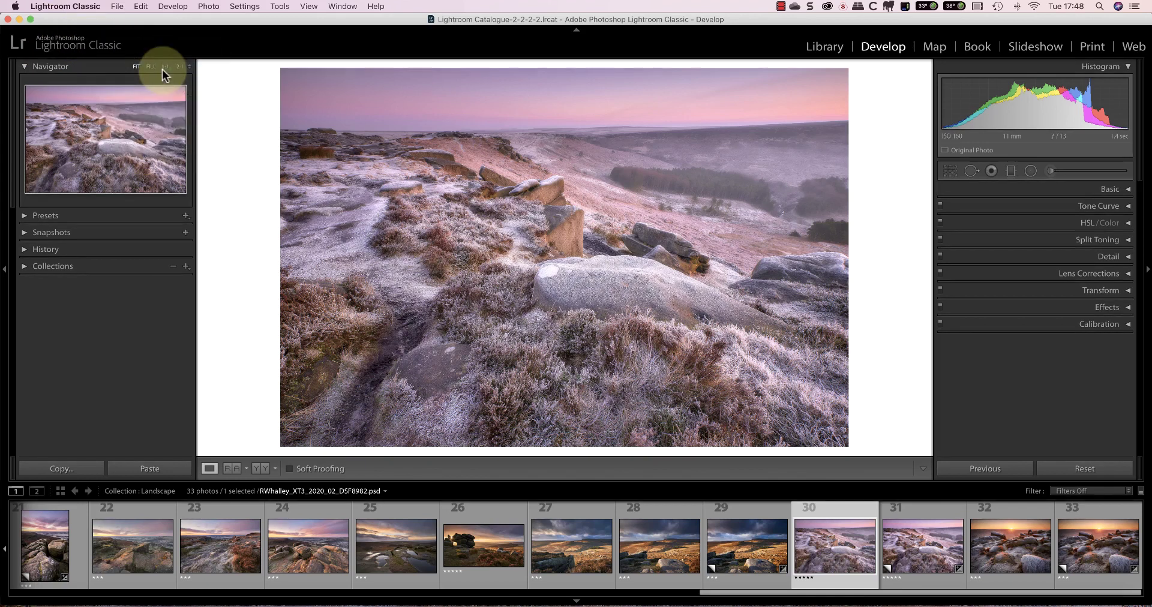
left_click(101, 46)
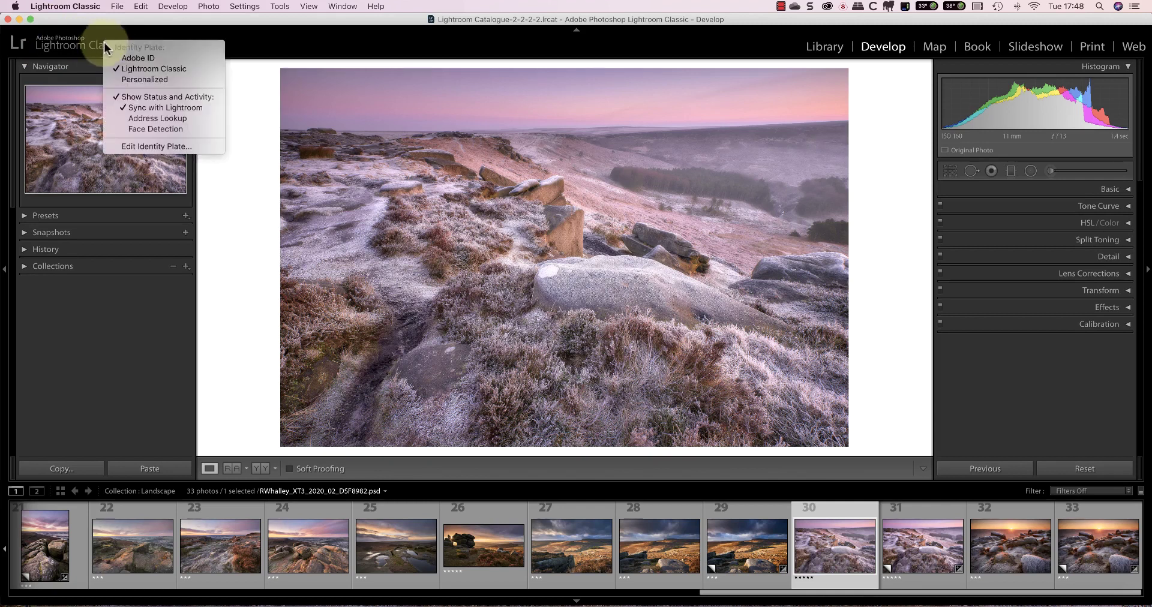
left_click(147, 78)
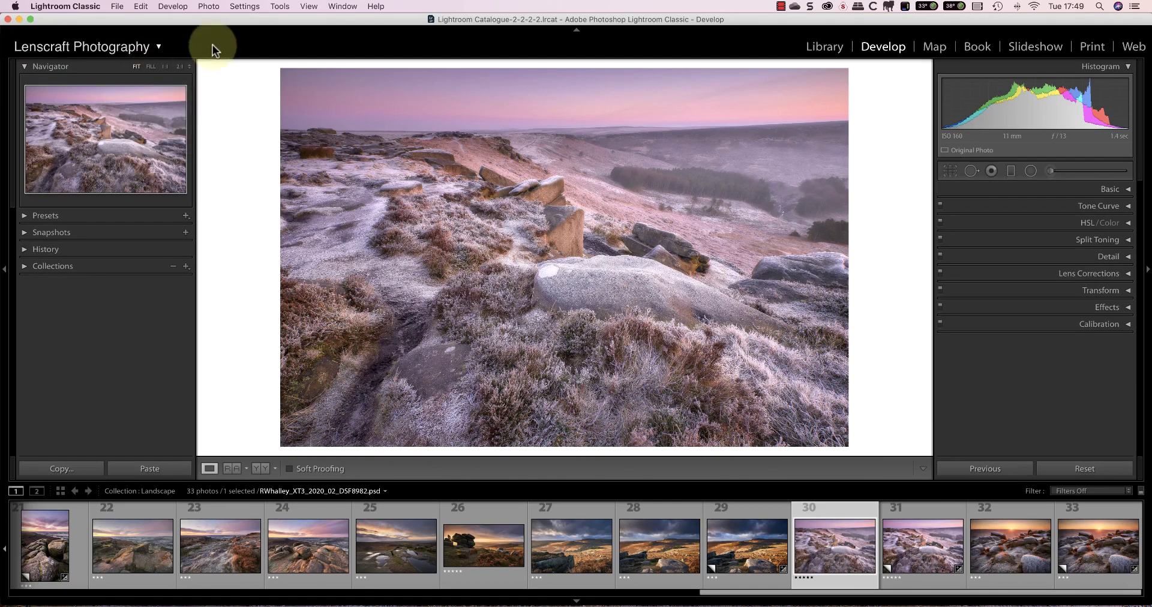
left_click(140, 47)
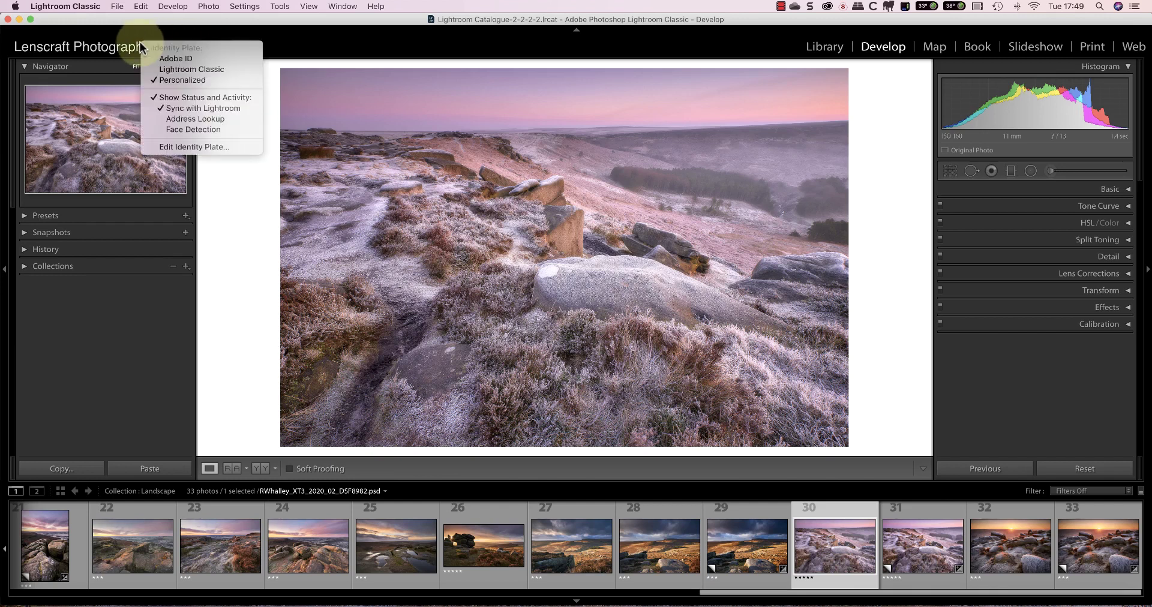
- In the Identity Plate Editor, retype the end of the plate text as 'Lenscraft Photography'
left_click(200, 146)
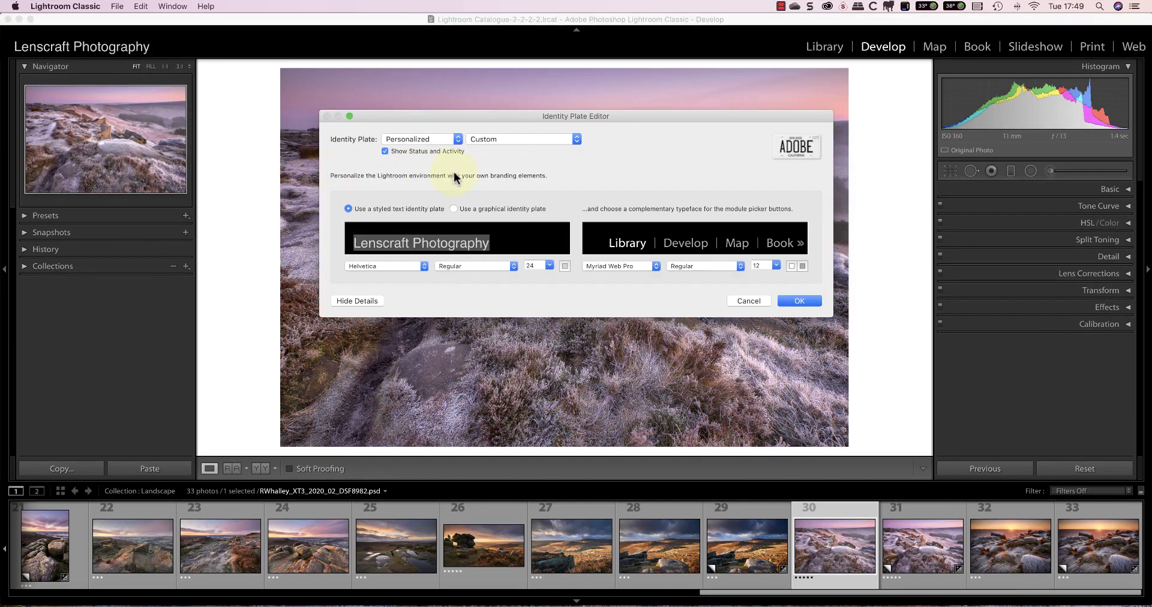
left_click(504, 243)
key("BackSpace")
key("BackSpace")
key("BackSpace")
key("BackSpace")
key("BackSpace")
key("BackSpace")
key("BackSpace")
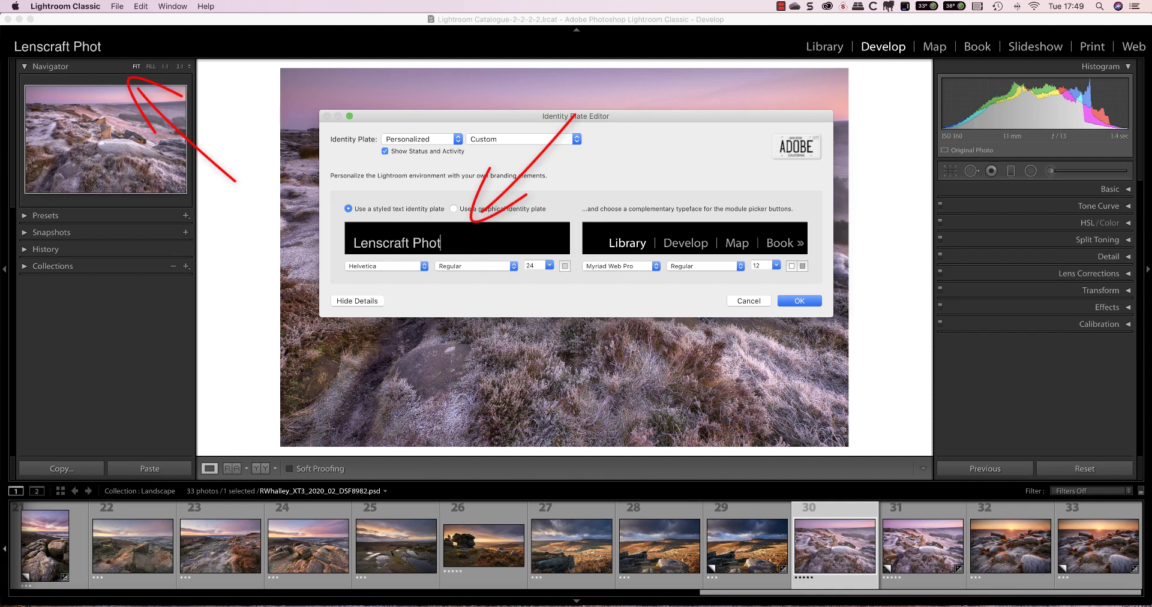
type("ograp")
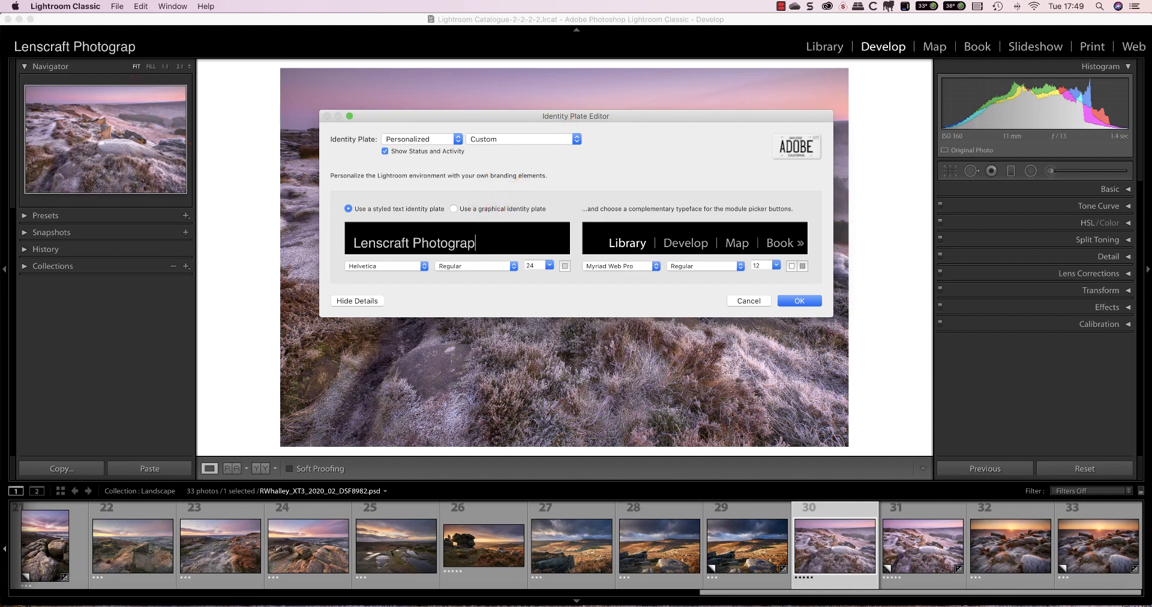
type("hy")
- Check the plate's Helvetica font, Regular style and size 24, and close the colour picker unchanged
left_click(423, 266)
left_click(473, 288)
left_click(510, 267)
left_click(511, 266)
left_click(549, 266)
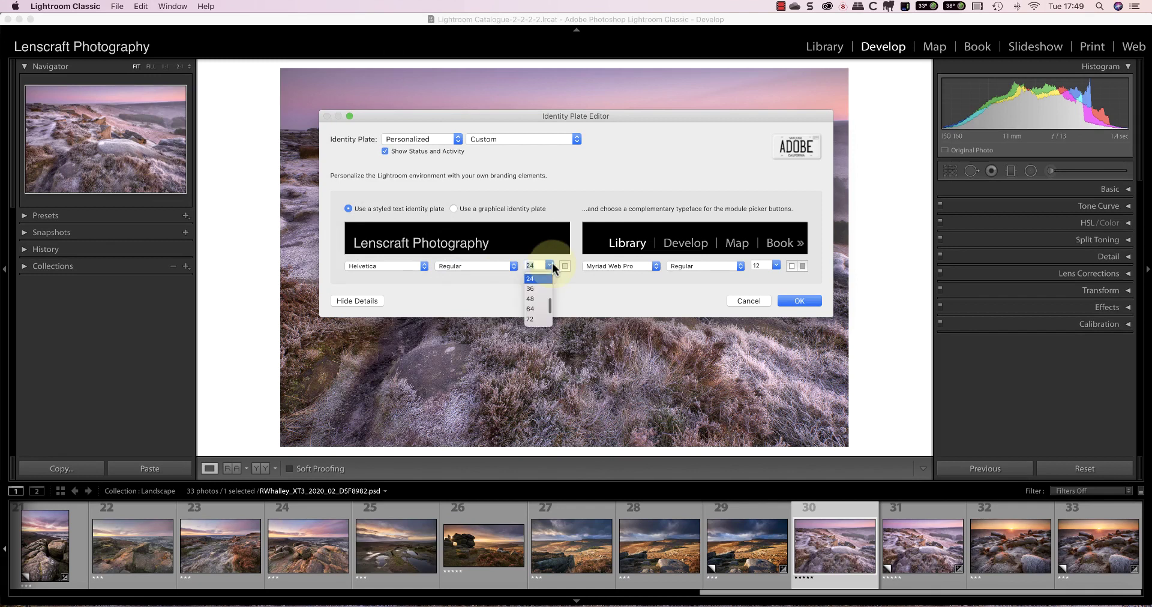
left_click(571, 285)
left_click(564, 264)
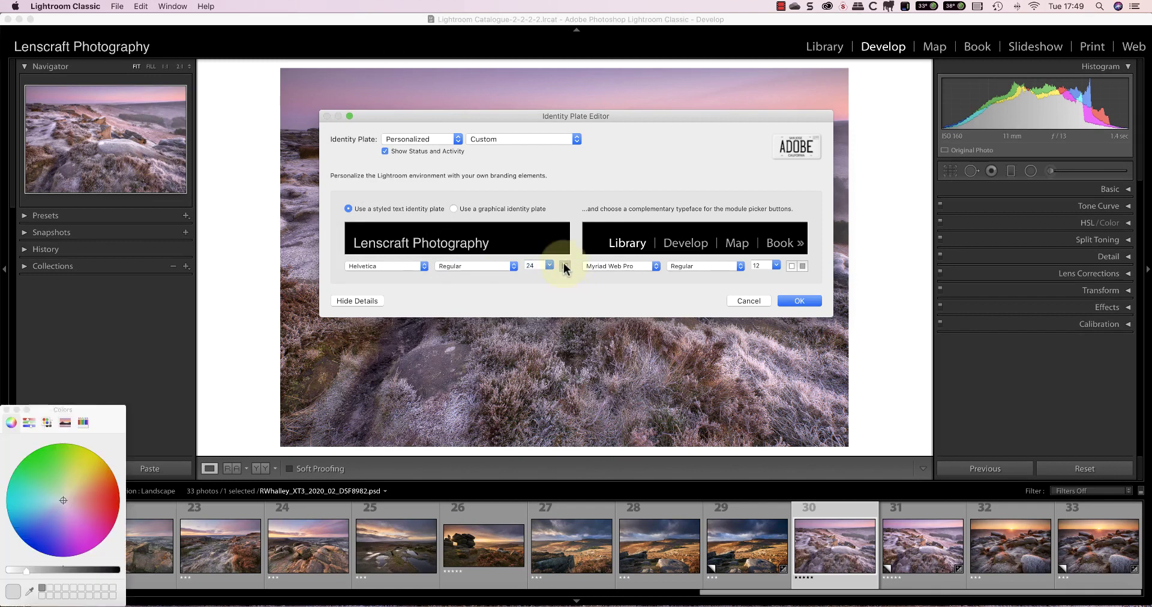
left_click(7, 410)
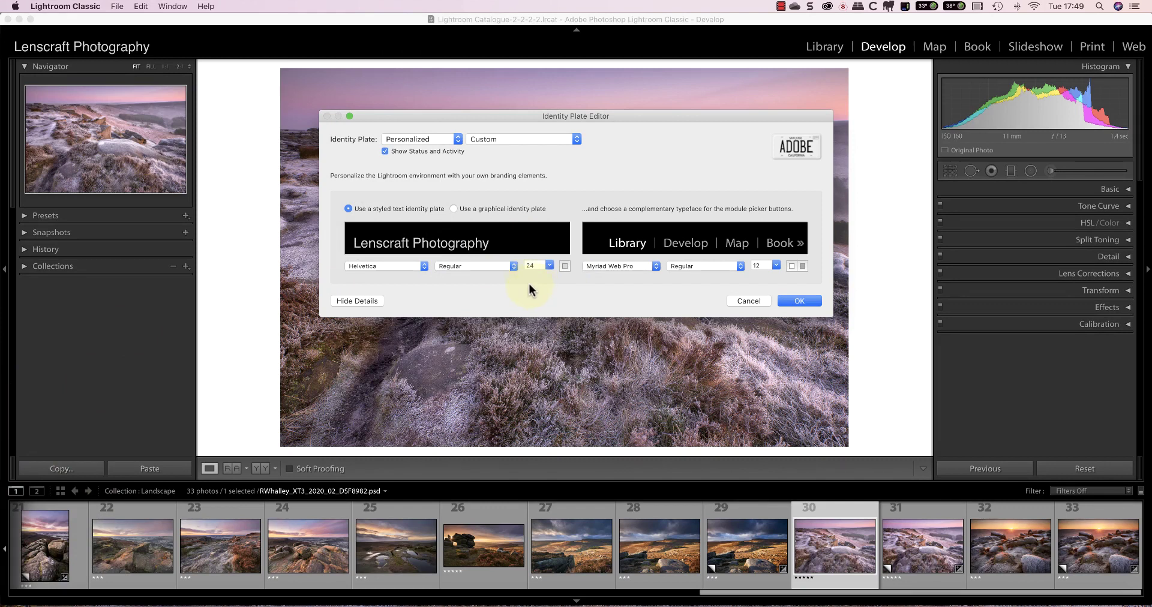
- Try the Lenscraft logo PNG as a graphical plate, then keep the 'Lenscraft Photography' text plate
left_click(452, 208)
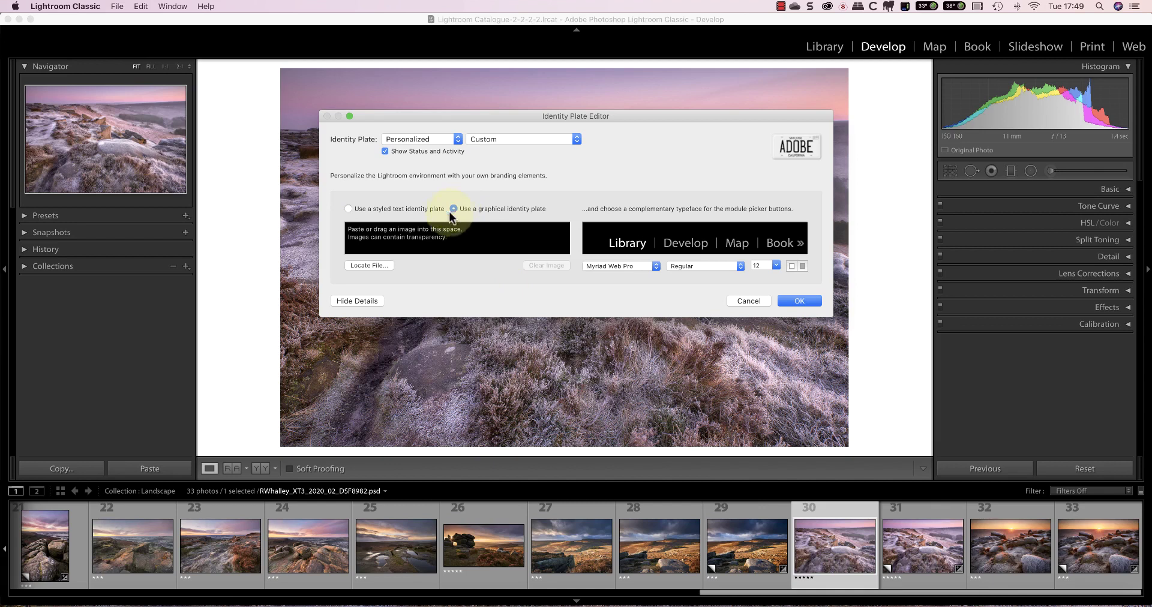
left_click(372, 265)
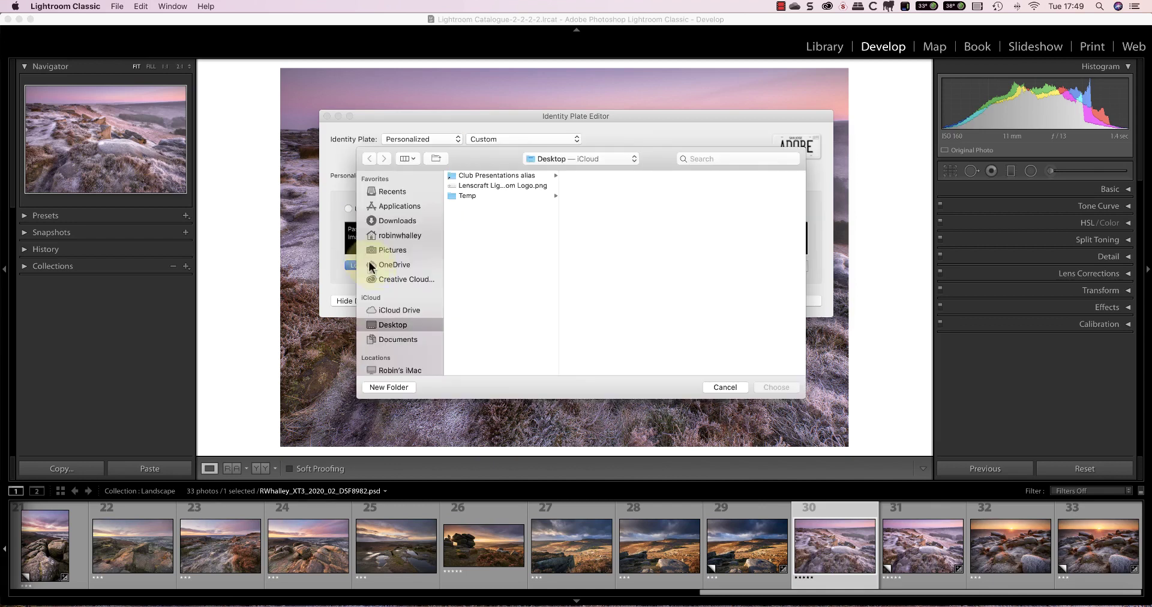
left_click(537, 186)
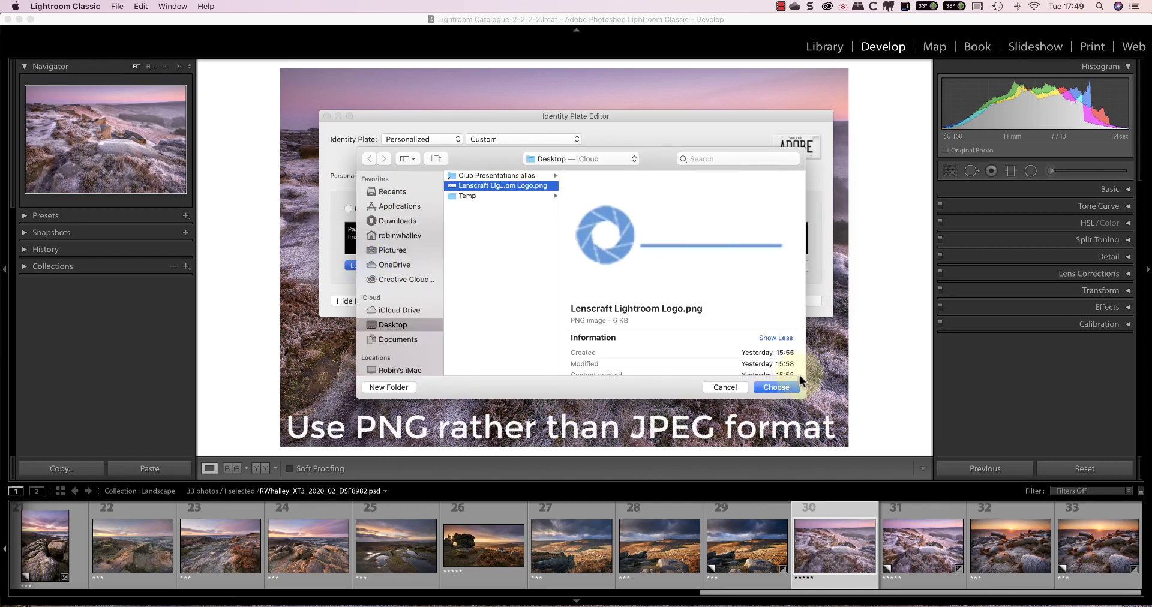
left_click(775, 387)
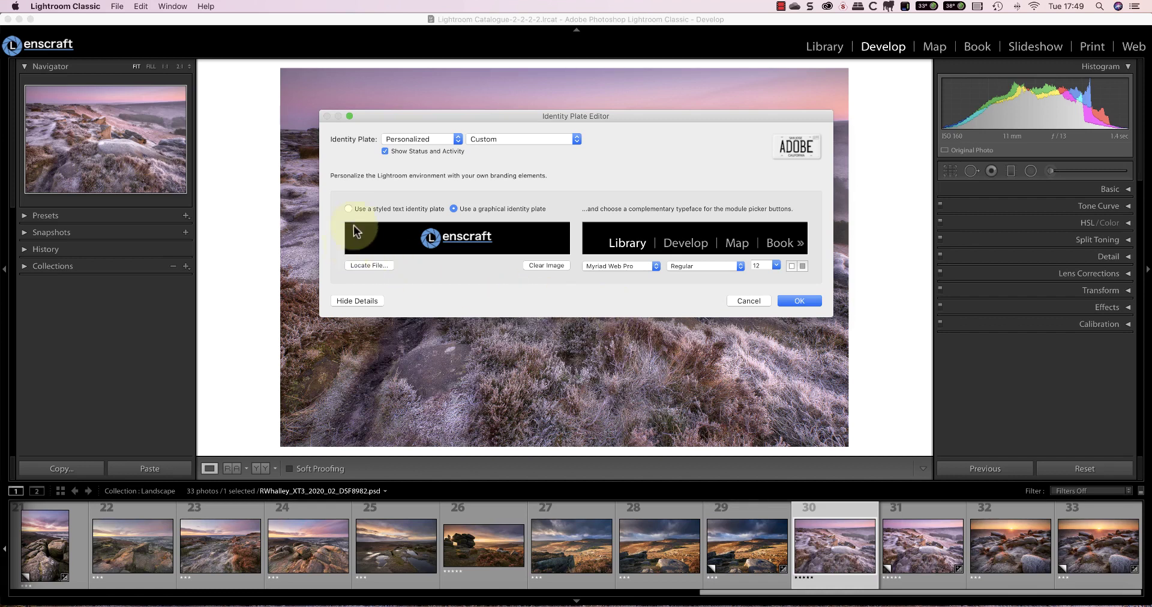
left_click(348, 209)
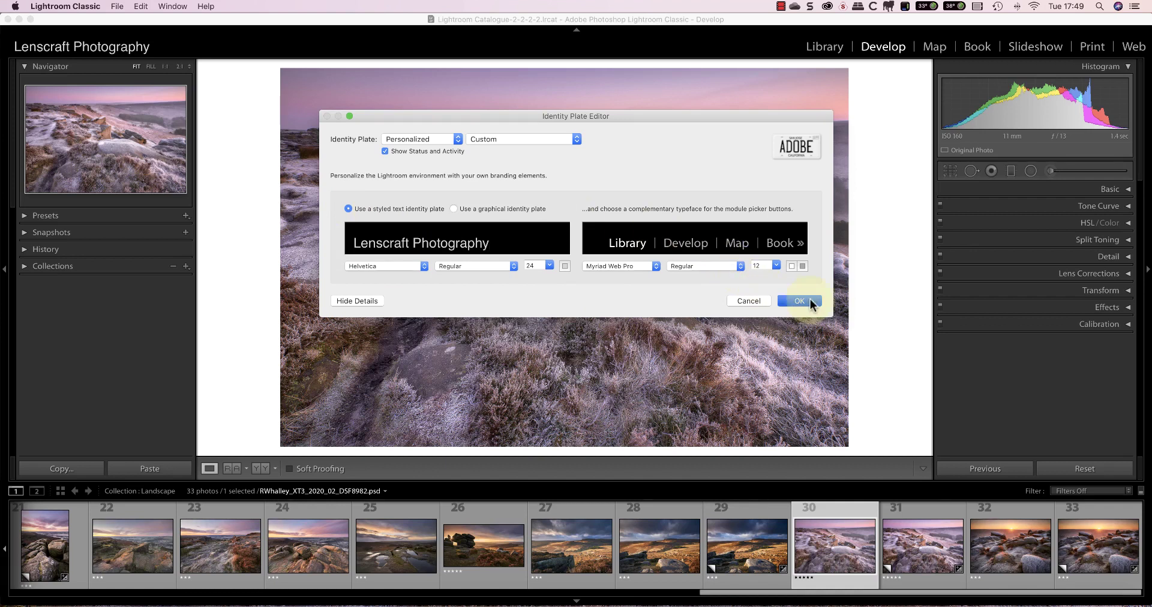
left_click(801, 301)
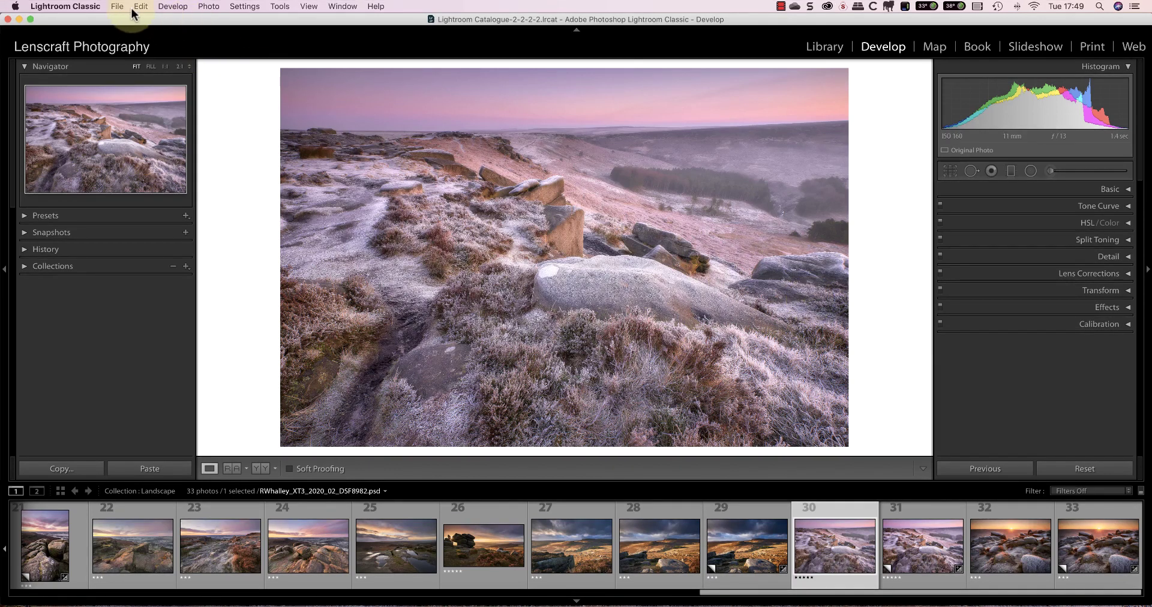
- In Interface preferences, set panel end marks to Small Flourish and open the Panel End Marks folder
left_click(79, 7)
left_click(70, 34)
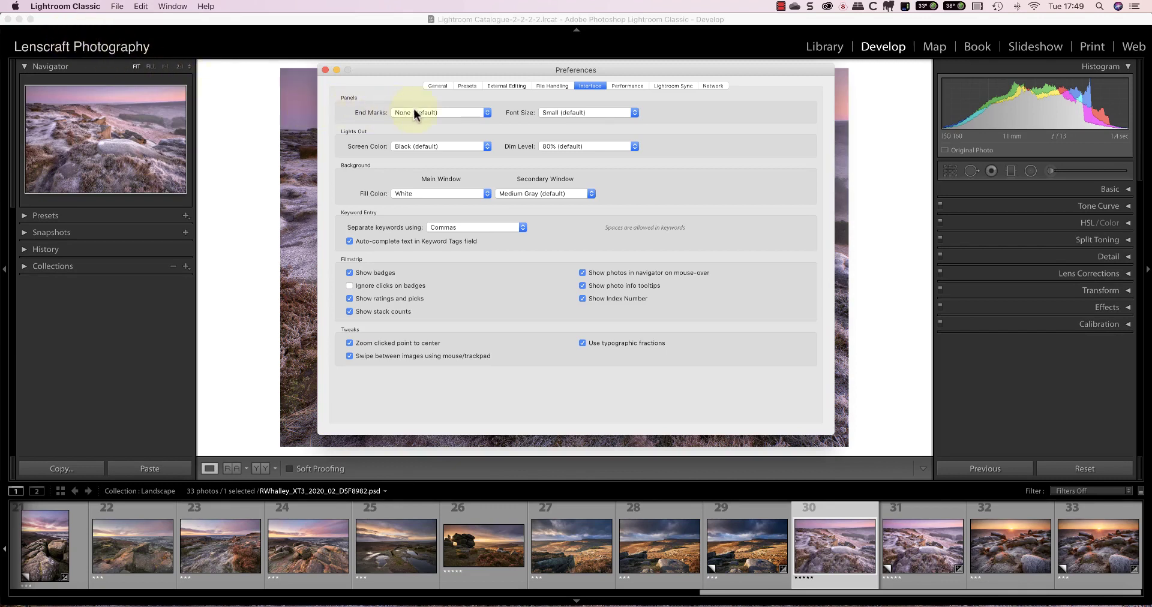
left_click(476, 110)
left_click(448, 125)
left_click(486, 113)
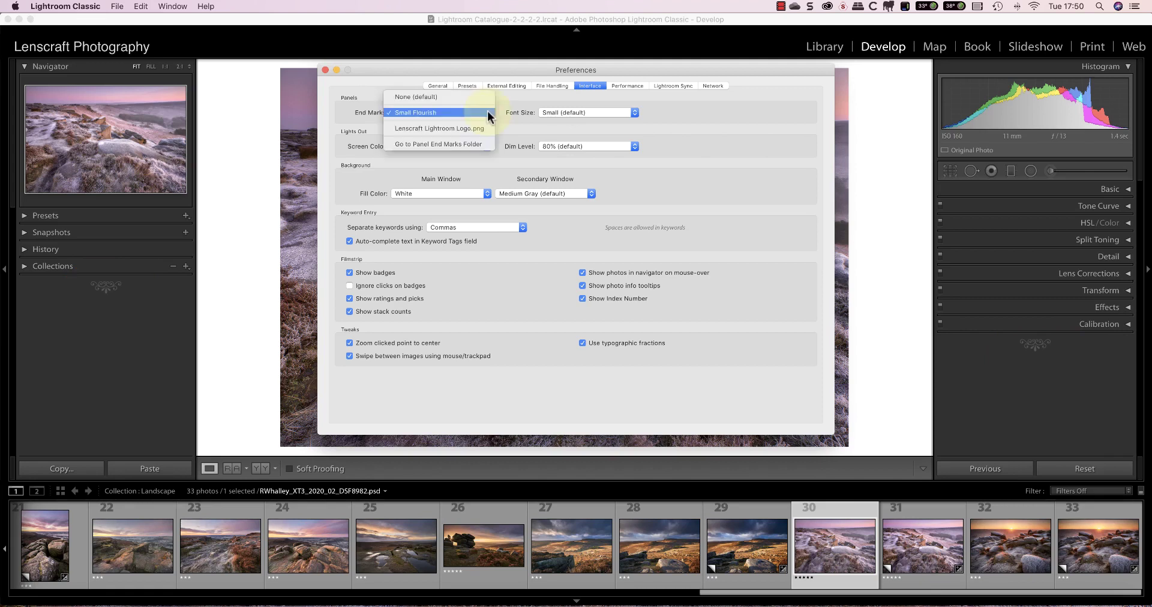
left_click(457, 143)
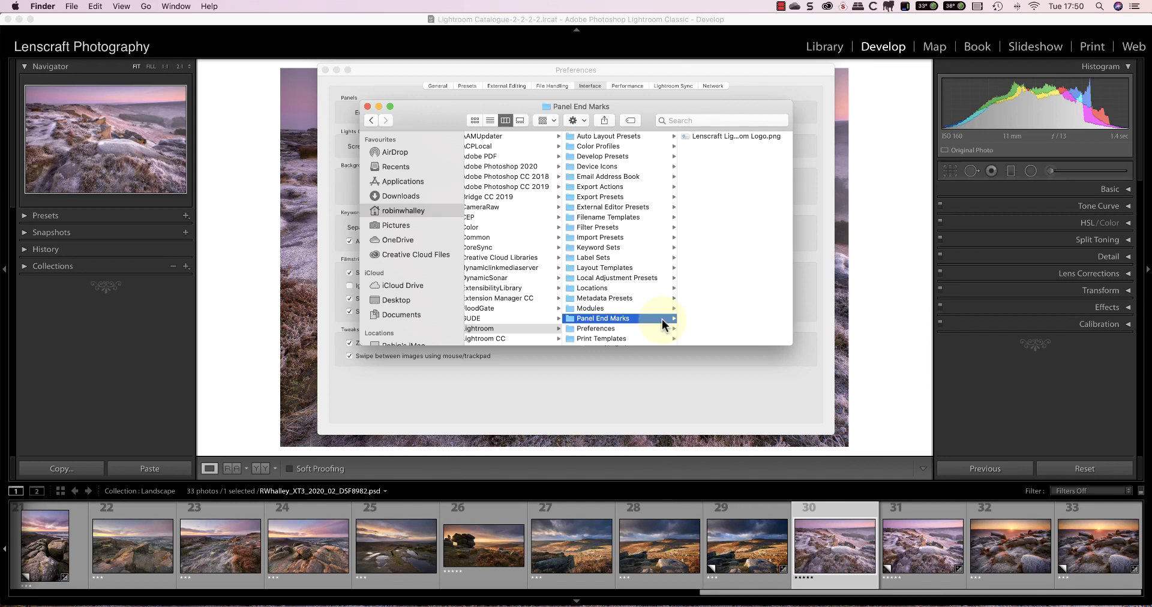
- Check Lenscraft Lightroom Logo.png in the folder, close that Finder window, and return to the End Marks choices
left_click(732, 135)
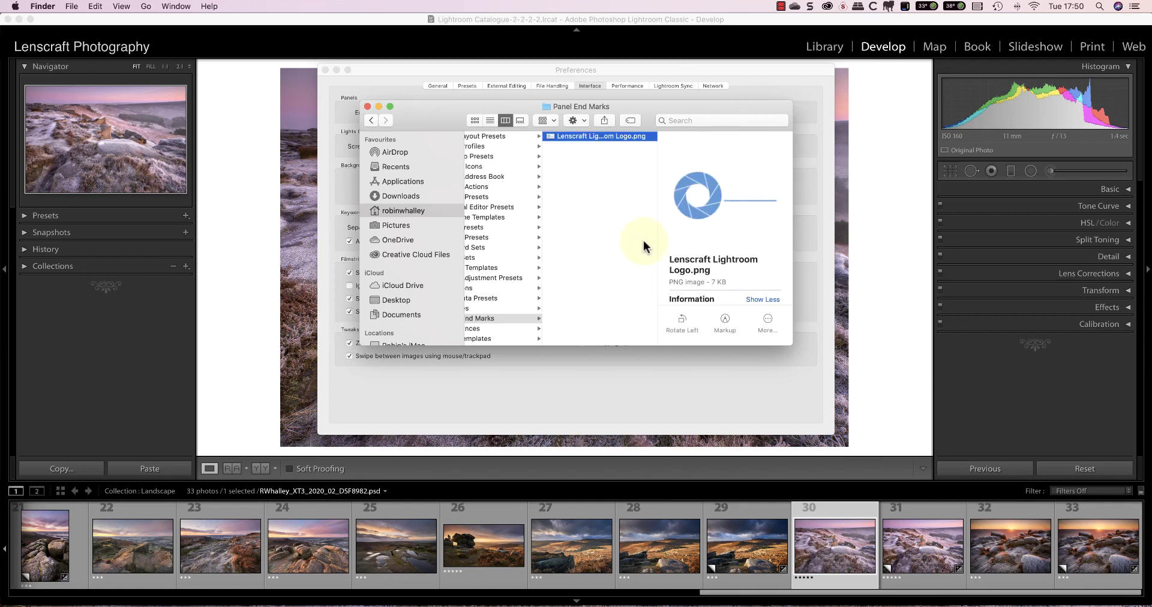
left_click(367, 106)
left_click(487, 111)
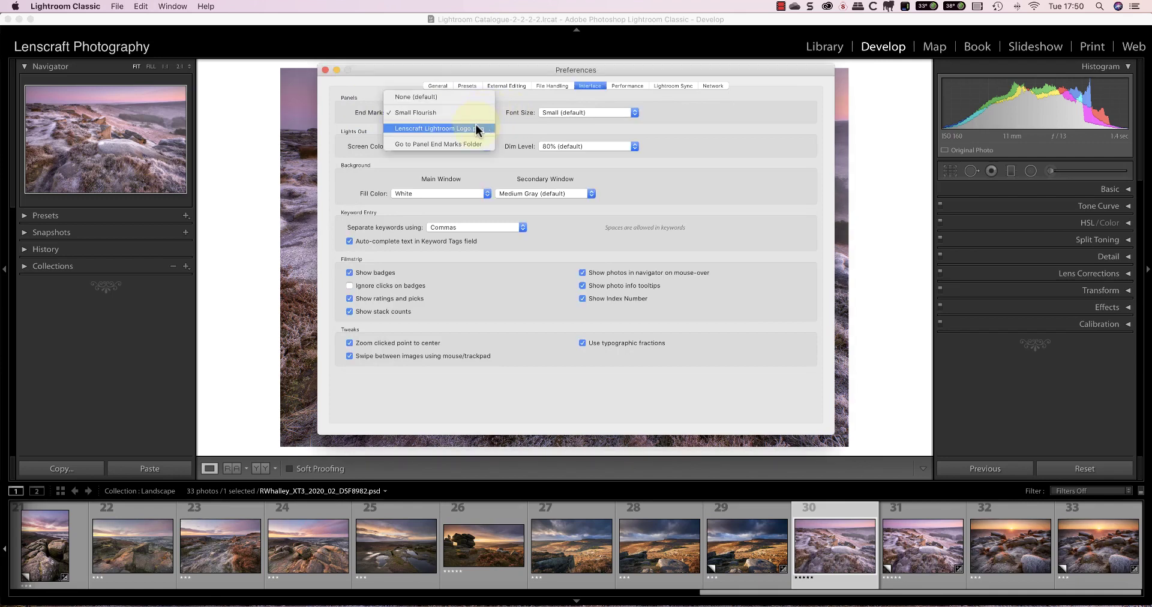
- Choose Lenscraft Lightroom Logo.png as the panel end mark and close Preferences
left_click(475, 126)
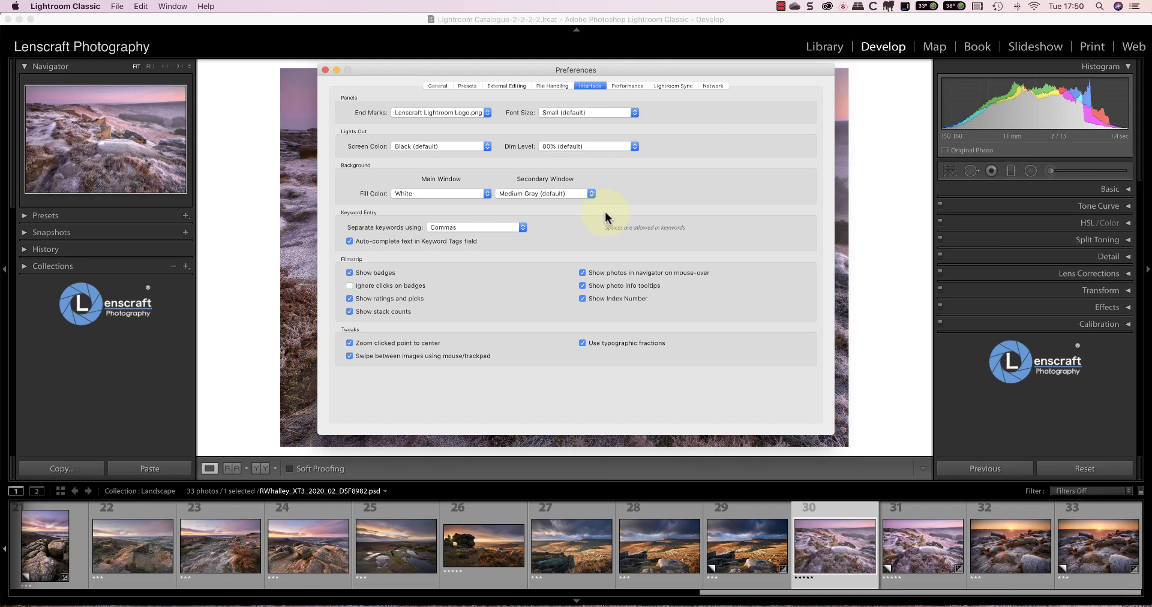
left_click(325, 69)
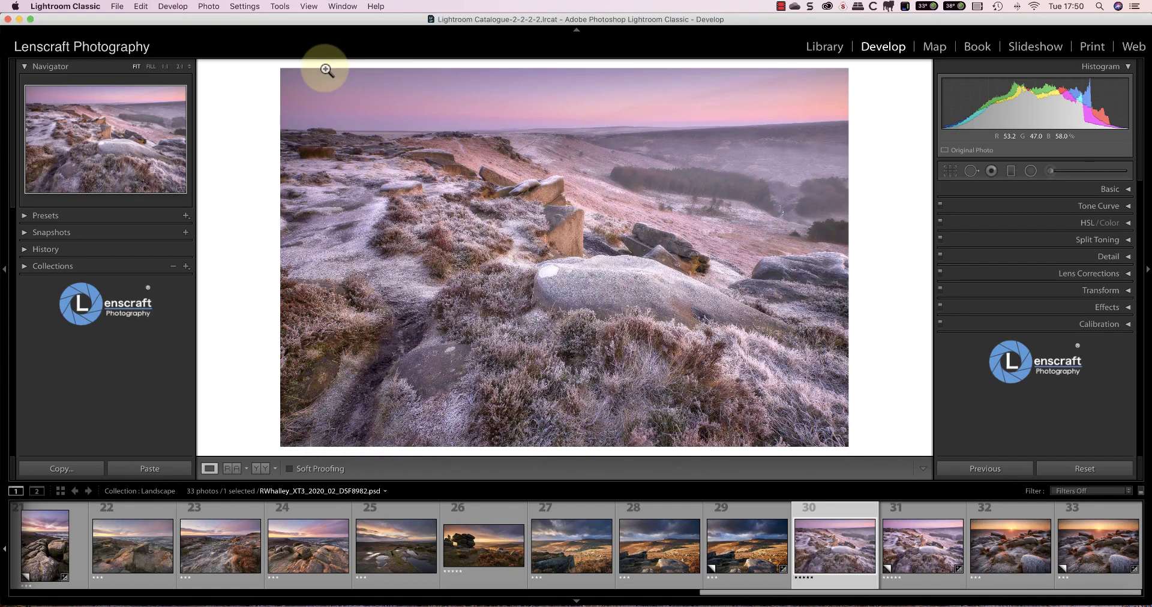
- Uncheck Slideshow and Map in the module picker's right-click list
right_click(814, 33)
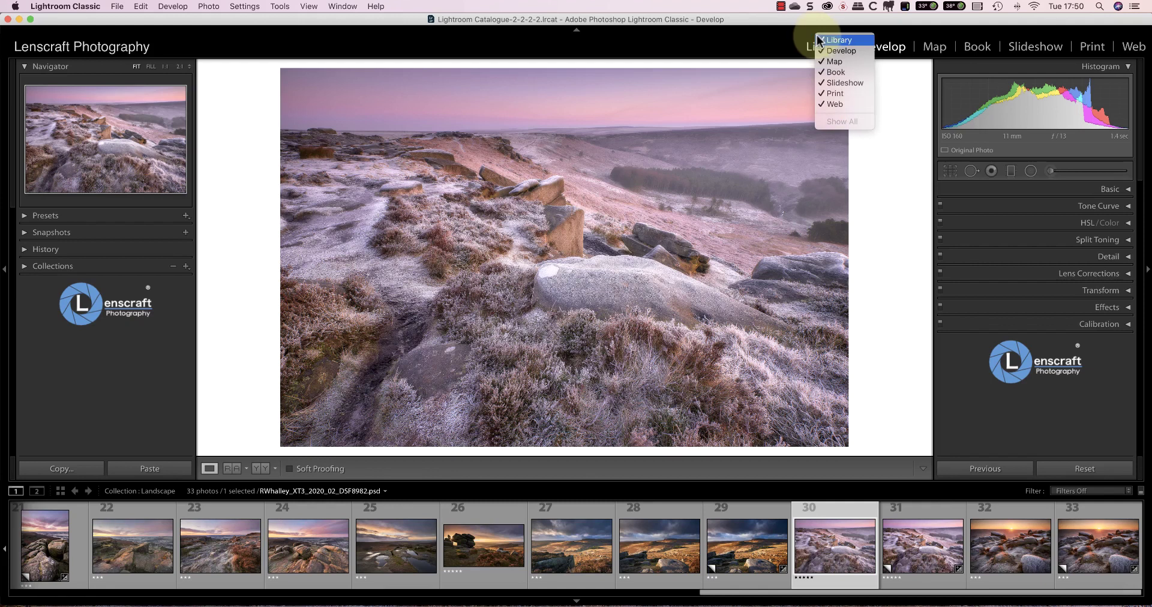
left_click(840, 84)
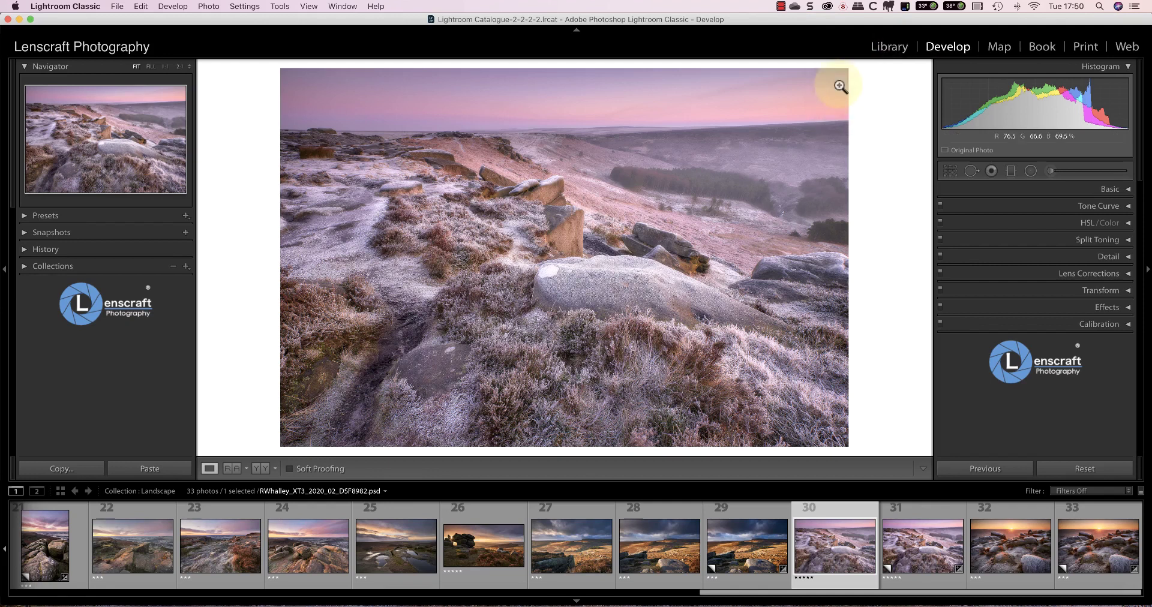
right_click(887, 46)
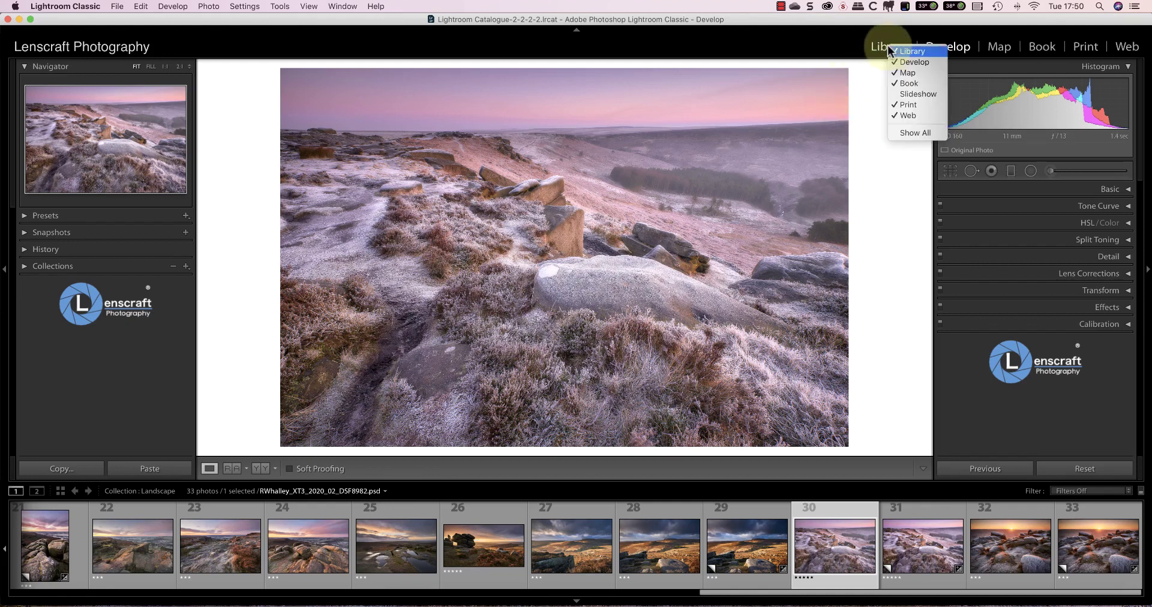
left_click(908, 72)
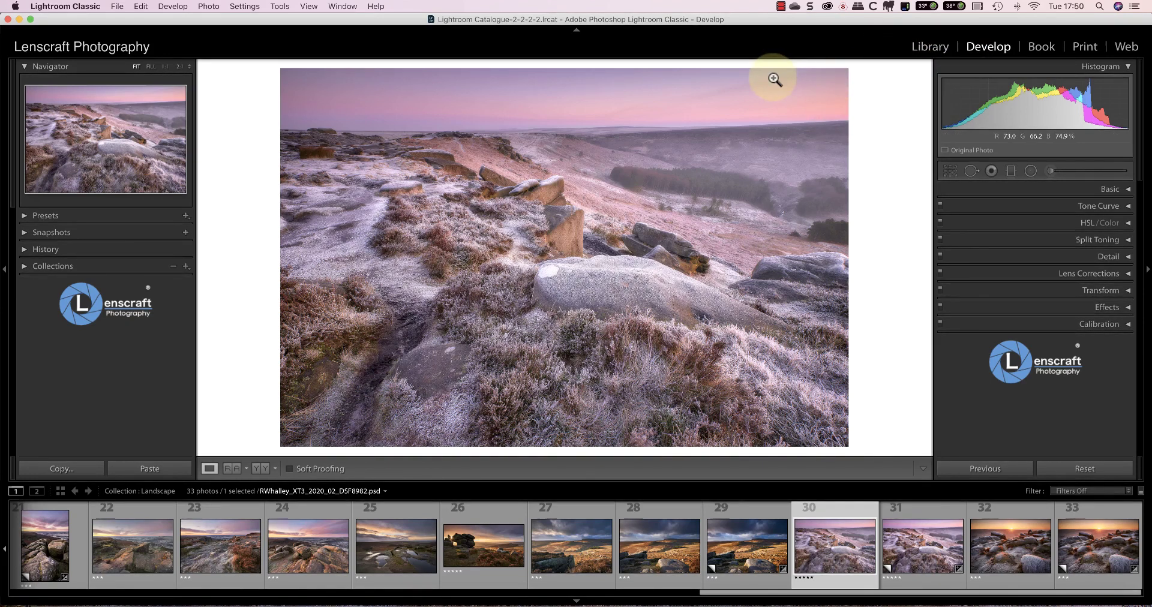
right_click(861, 42)
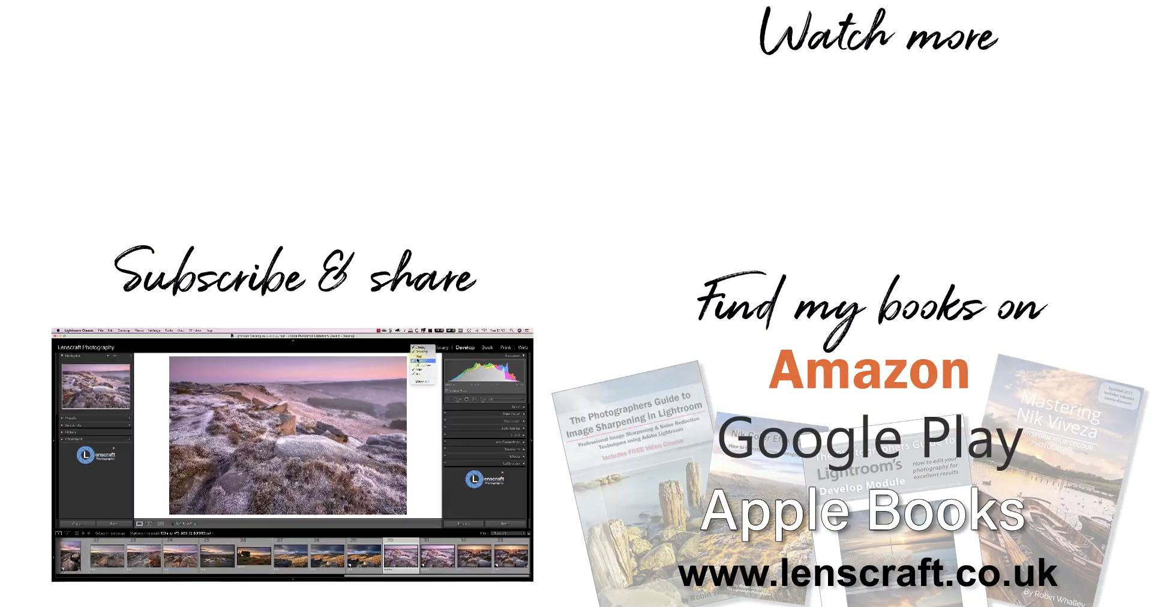